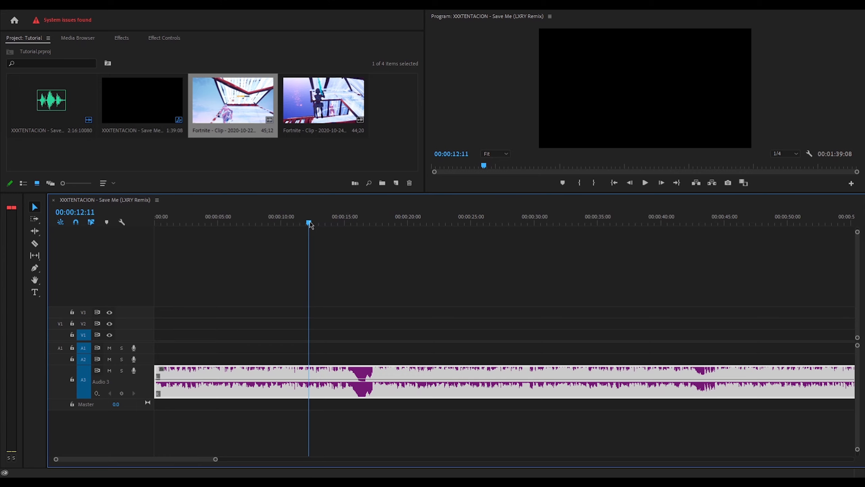
- Razor the A3 song at 12:11, delete the intro, and move the rest to the sequence start
{"action": "key", "text": "ctrl+k"}
{"action": "left_click", "coordinate": [284, 396]}
{"action": "key", "text": "Delete"}
{"action": "left_click_drag", "start_coordinate": [347, 394], "coordinate": [181, 395]}
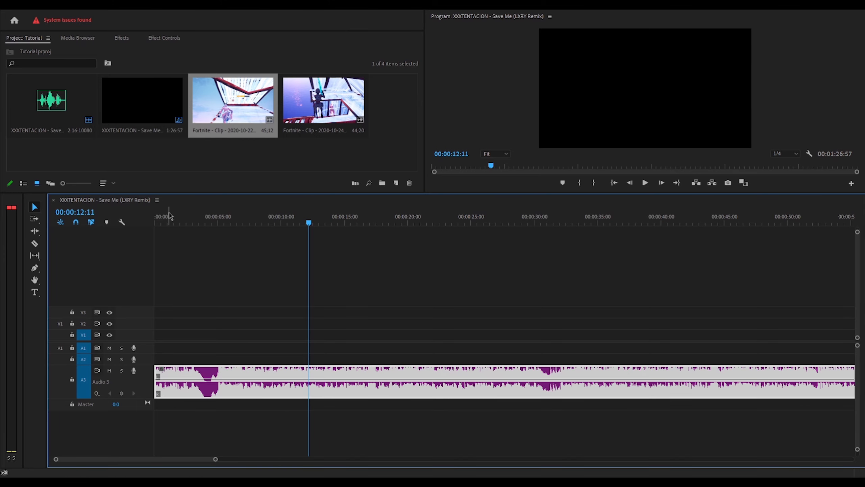
{"action": "key", "text": "space"}
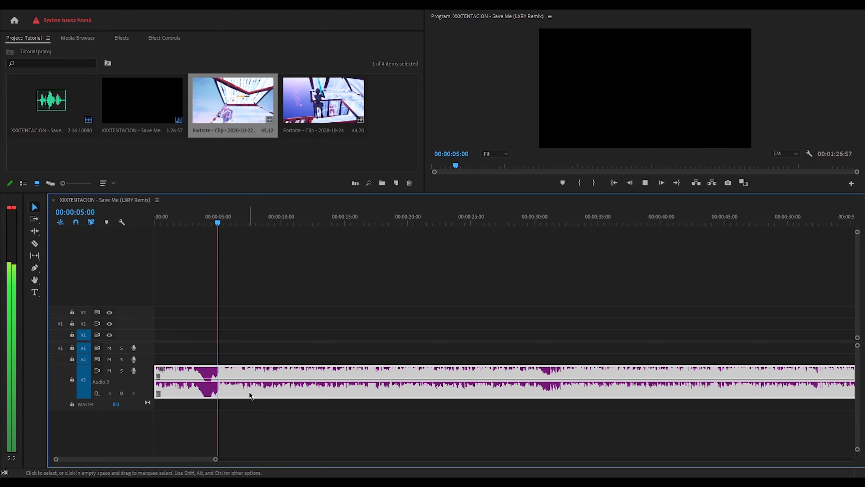
{"action": "key", "text": "space"}
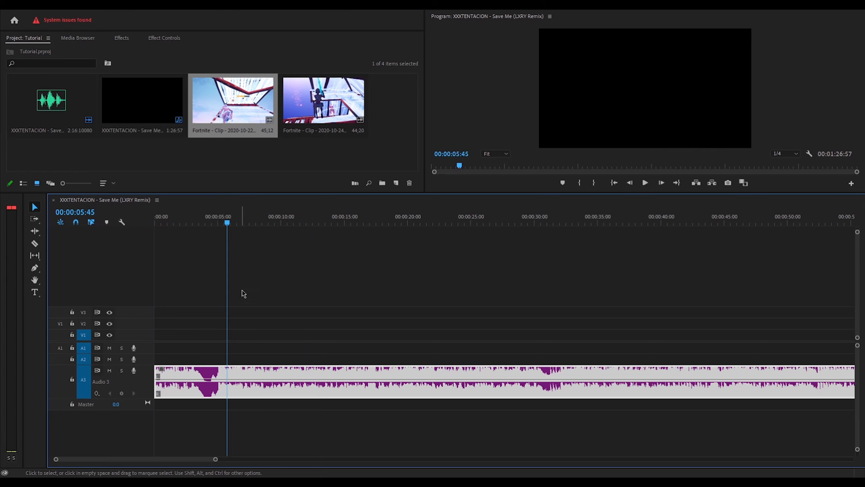
- Place the first Fortnite clip at the start of V1, with its audio on A1
{"action": "left_click", "coordinate": [217, 222]}
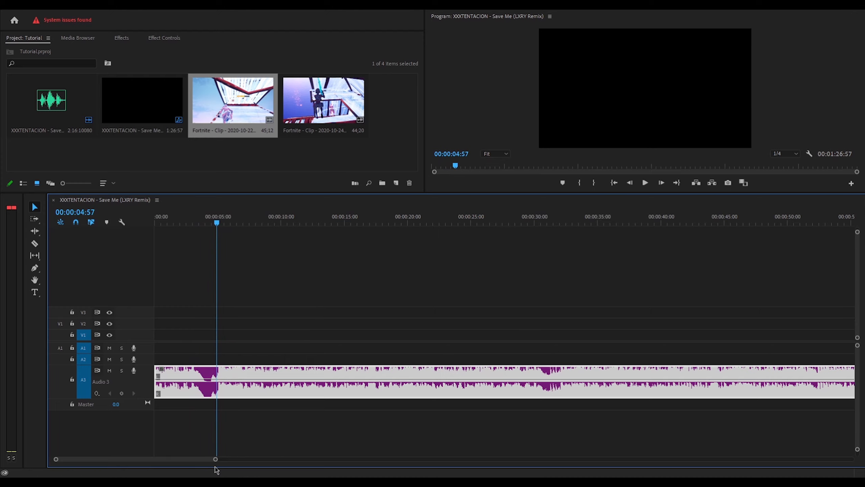
{"action": "left_click_drag", "start_coordinate": [215, 461], "coordinate": [162, 463]}
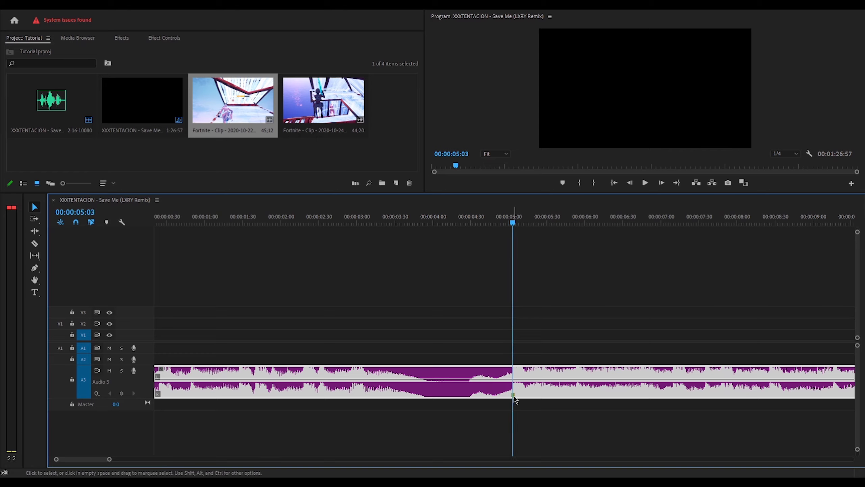
{"action": "left_click_drag", "start_coordinate": [110, 460], "coordinate": [394, 461]}
{"action": "key", "text": "Home"}
{"action": "left_click_drag", "start_coordinate": [229, 106], "coordinate": [158, 333]}
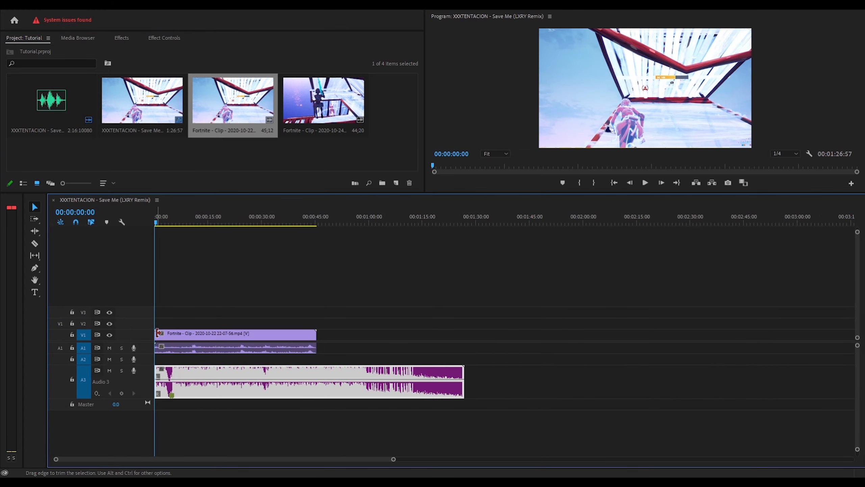
- Expand the V1 track and scrub the Fortnite clip to find the 35:10 cut point
{"action": "left_click_drag", "start_coordinate": [385, 457], "coordinate": [262, 459]}
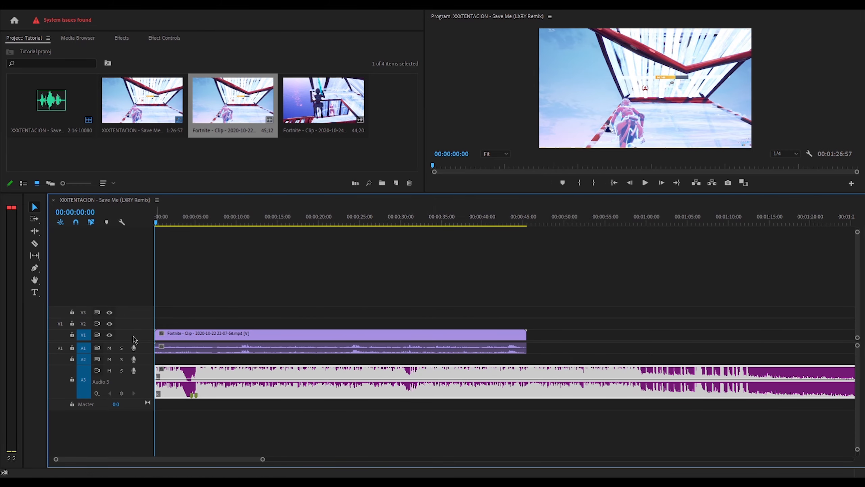
{"action": "double_click", "coordinate": [133, 336]}
{"action": "left_click_drag", "start_coordinate": [174, 219], "coordinate": [442, 216]}
{"action": "left_click", "coordinate": [430, 338]}
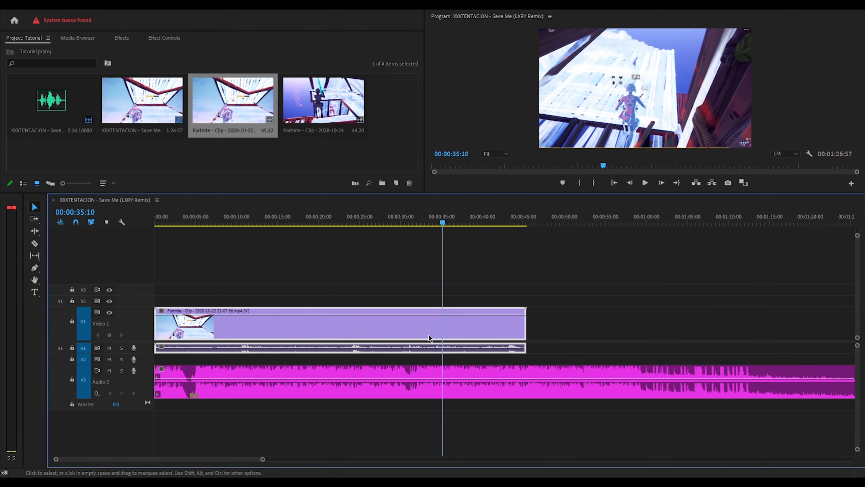
- Razor the clip at 35:10, delete the left part and its audio, and slide the rest to 0
{"action": "key", "text": "ctrl+k"}
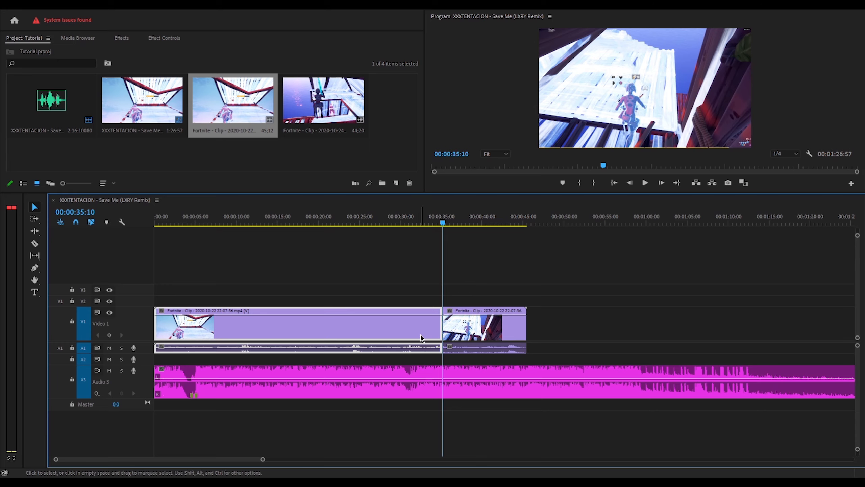
{"action": "left_click_drag", "start_coordinate": [360, 274], "coordinate": [391, 334]}
{"action": "key", "text": "Delete"}
{"action": "left_click_drag", "start_coordinate": [491, 345], "coordinate": [204, 336]}
{"action": "left_click_drag", "start_coordinate": [262, 460], "coordinate": [200, 459]}
{"action": "left_click_drag", "start_coordinate": [252, 216], "coordinate": [277, 216]}
- Shift the A3 song so its drop hits 08:16, then trim its start back to 0
{"action": "key", "text": "Right"}
{"action": "key", "text": "Right"}
{"action": "key", "text": "Right"}
{"action": "key", "text": "Right"}
{"action": "key", "text": "Right"}
{"action": "key", "text": "Right"}
{"action": "key", "text": "Right"}
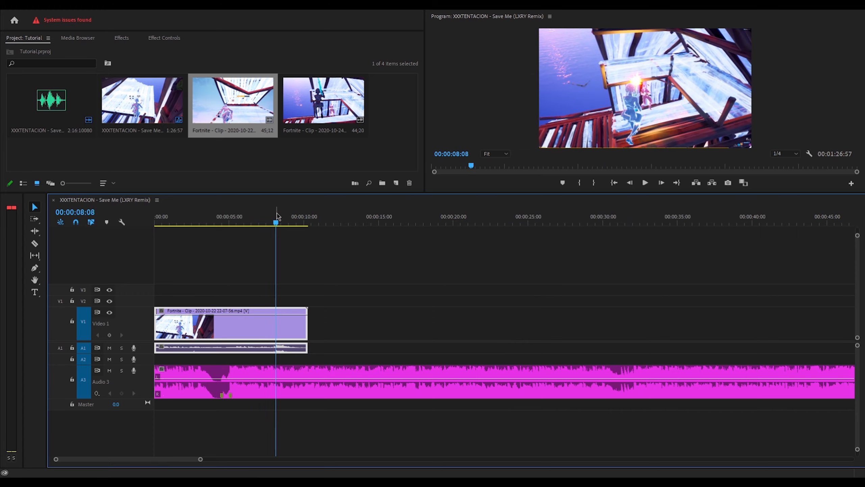
{"action": "key", "text": "Right"}
{"action": "key", "text": "Right"}
{"action": "key", "text": "Right"}
{"action": "key", "text": "Right"}
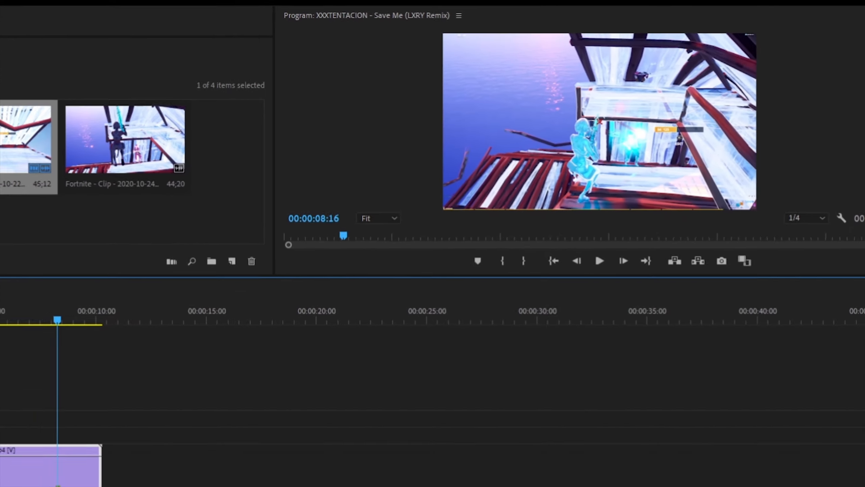
{"action": "left_click_drag", "start_coordinate": [202, 459], "coordinate": [171, 454]}
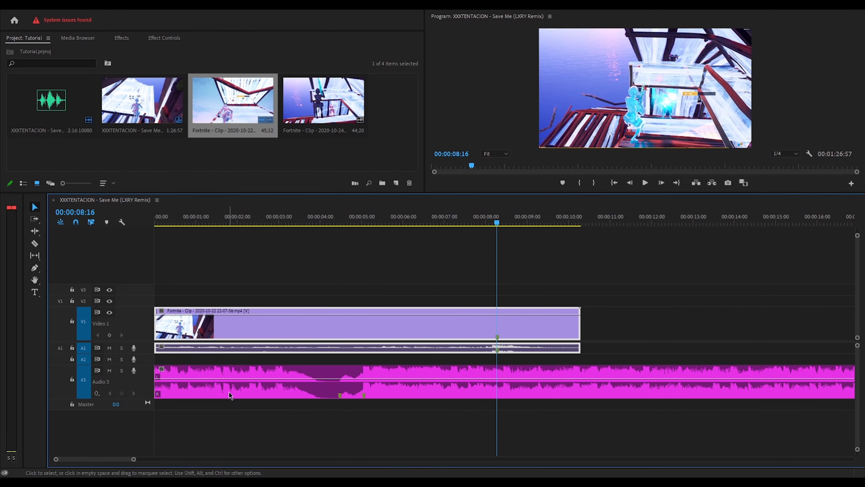
{"action": "mouse_move", "coordinate": [291, 389]}
{"action": "left_mouse_down"}
{"action": "mouse_move", "coordinate": [413, 389]}
{"action": "mouse_move", "coordinate": [400, 388]}
{"action": "mouse_move", "coordinate": [419, 399]}
{"action": "mouse_move", "coordinate": [406, 398]}
{"action": "left_mouse_up"}
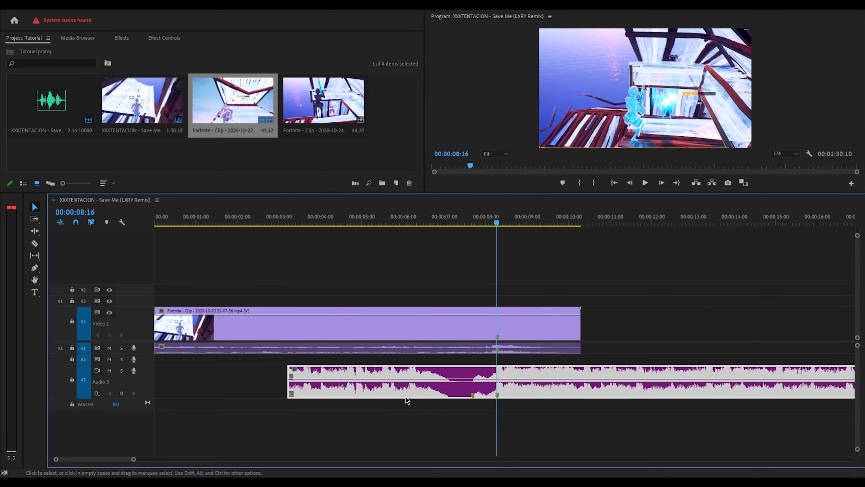
{"action": "left_click_drag", "start_coordinate": [293, 389], "coordinate": [187, 381]}
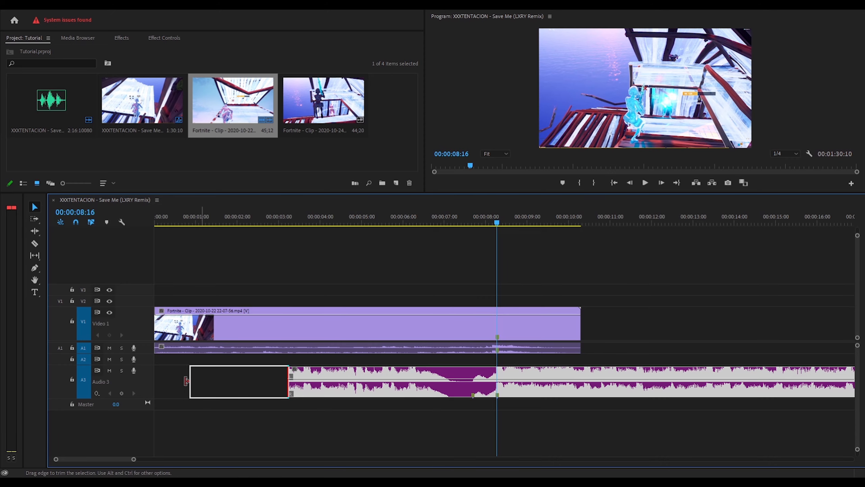
{"action": "left_click_drag", "start_coordinate": [123, 456], "coordinate": [259, 460]}
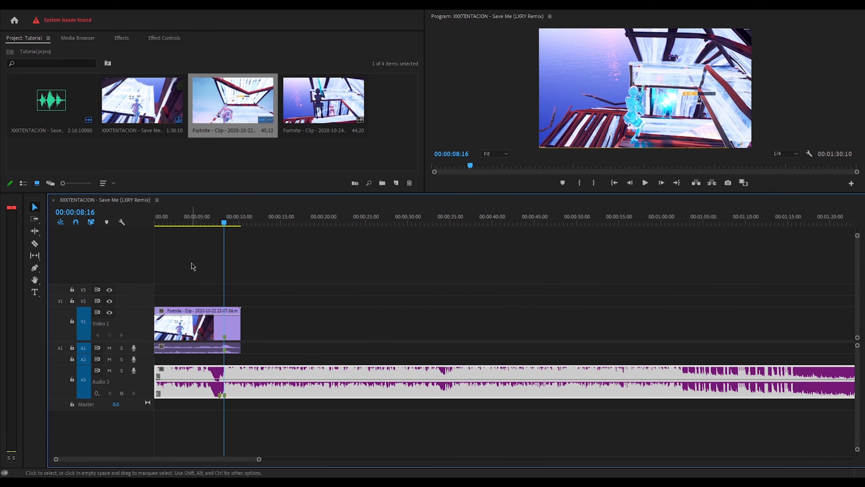
{"action": "left_click_drag", "start_coordinate": [182, 218], "coordinate": [140, 221]}
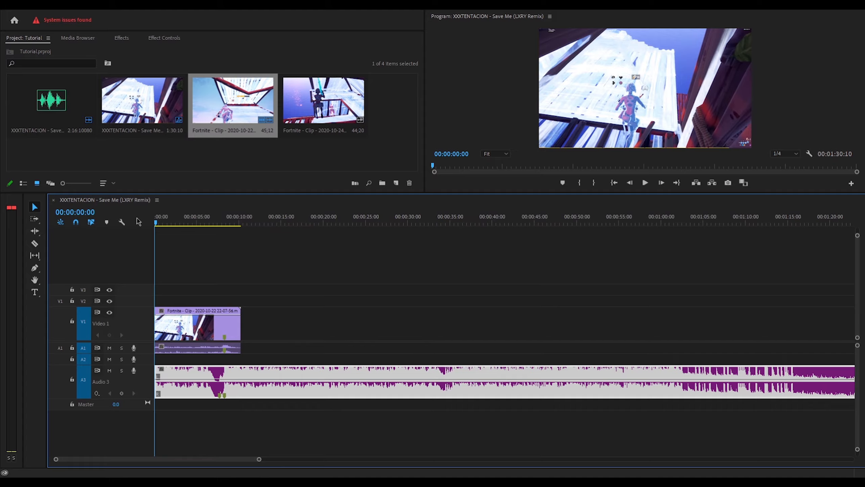
- Review the edit, park the playhead at 07:42, and select all clips for the cut
{"action": "key", "text": "space"}
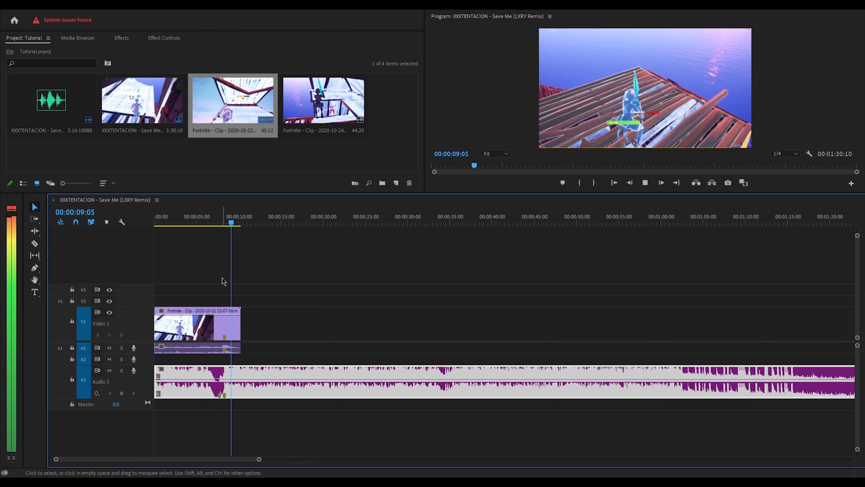
{"action": "key", "text": "space"}
{"action": "left_click_drag", "start_coordinate": [258, 459], "coordinate": [201, 462]}
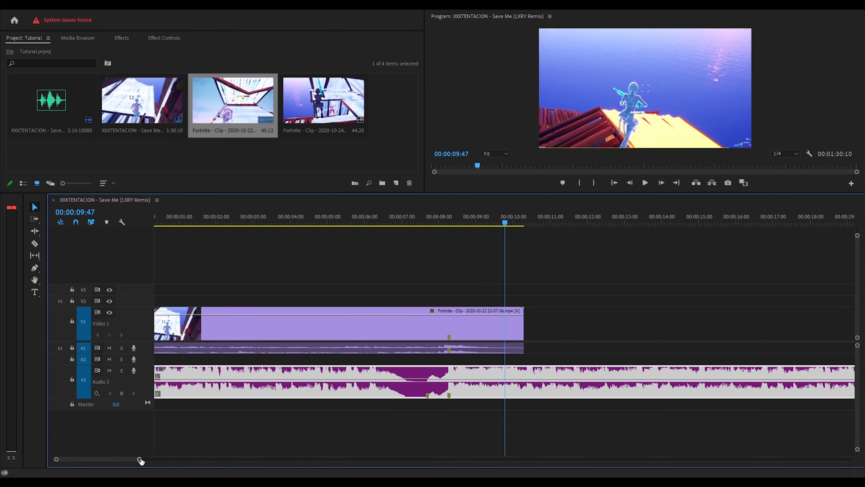
{"action": "left_click_drag", "start_coordinate": [140, 460], "coordinate": [183, 458]}
{"action": "left_click_drag", "start_coordinate": [199, 225], "coordinate": [297, 228]}
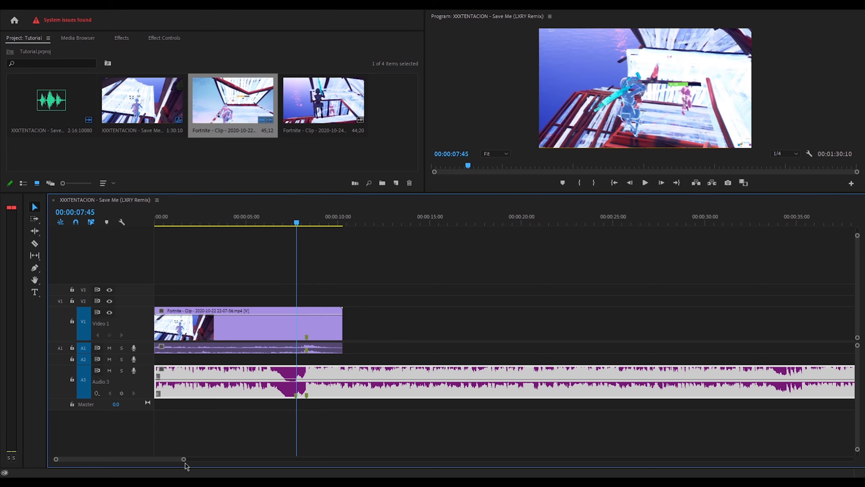
{"action": "left_click_drag", "start_coordinate": [183, 458], "coordinate": [127, 458]}
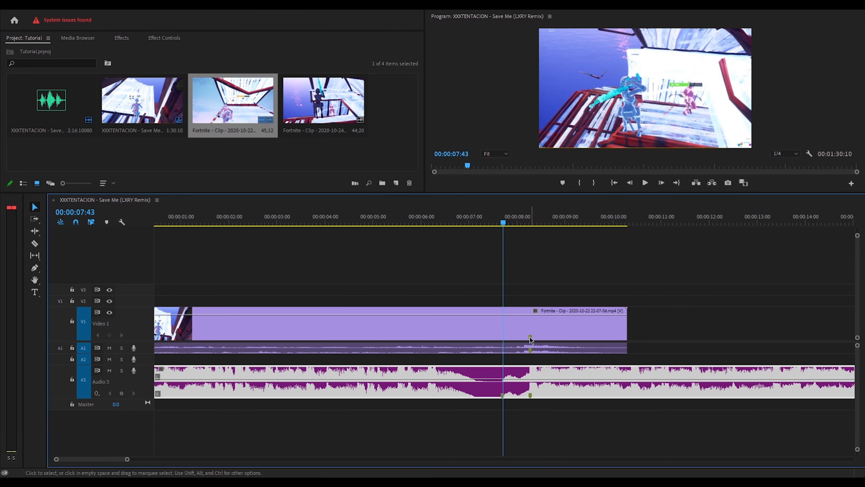
{"action": "key", "text": "ctrl+a"}
- Razor the clip at 07:42 and 08:15 and delete the middle piece, leaving a gap
{"action": "key", "text": "ctrl+k"}
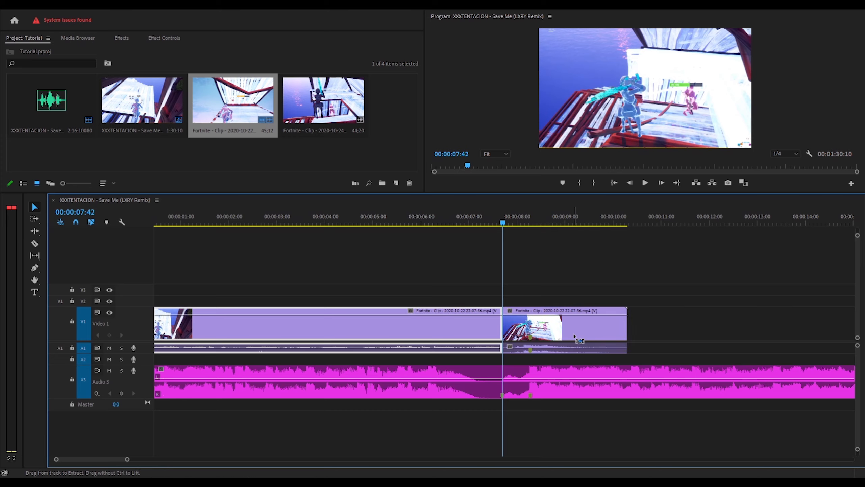
{"action": "left_click", "coordinate": [538, 328]}
{"action": "key", "text": "space"}
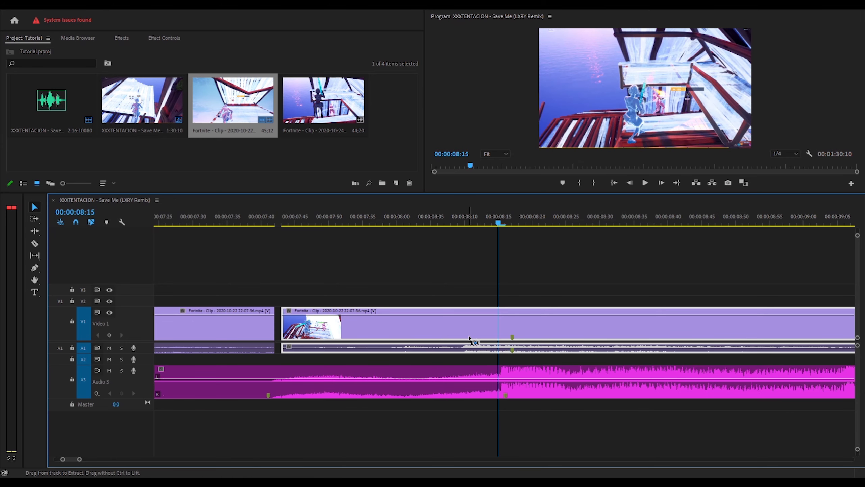
{"action": "key", "text": "ctrl+k"}
{"action": "left_click", "coordinate": [517, 337]}
{"action": "key", "text": "Delete"}
{"action": "key", "text": "ctrl+z"}
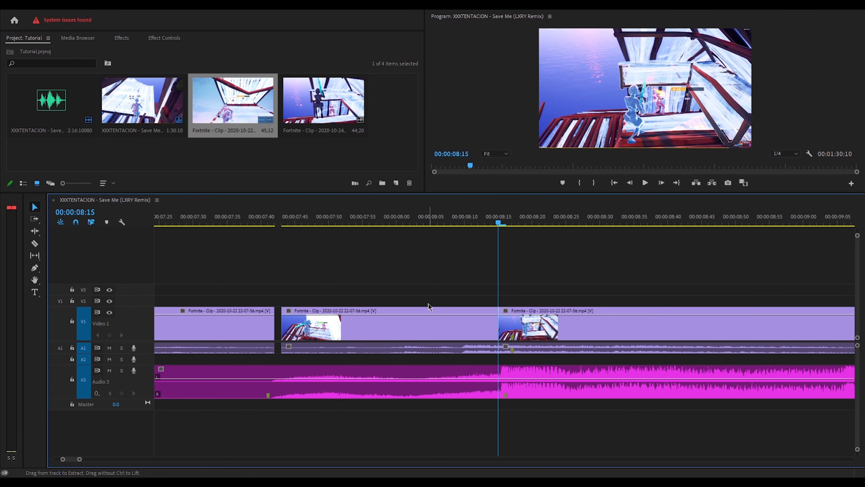
{"action": "left_click_drag", "start_coordinate": [426, 285], "coordinate": [441, 336]}
{"action": "key", "text": "Delete"}
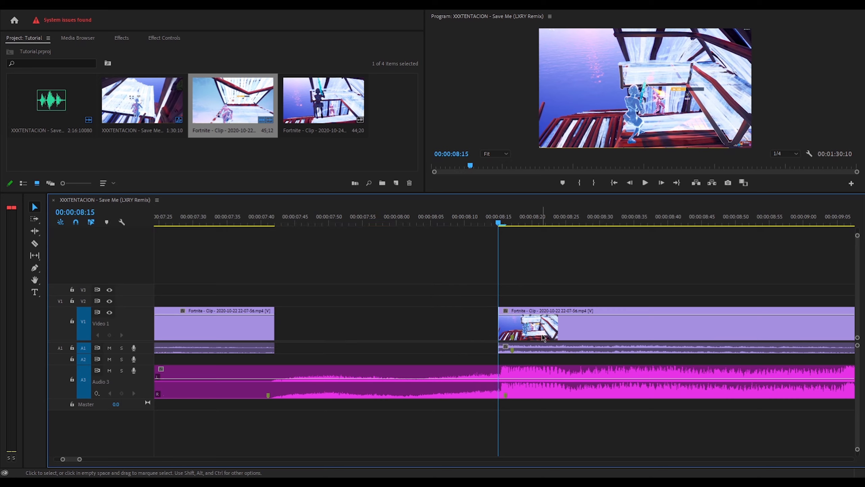
- Unlink the clip after 08:15, delete its game audio, and zoom the timeline out
{"action": "left_click", "coordinate": [542, 337]}
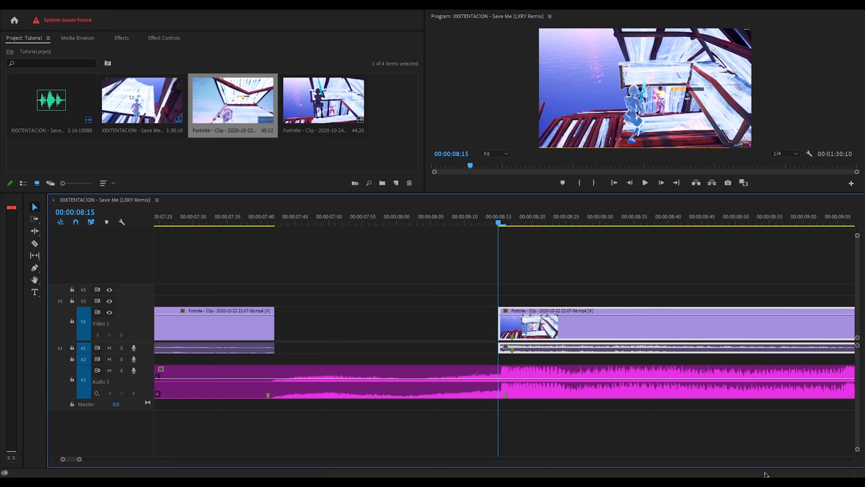
{"action": "left_click", "coordinate": [611, 175]}
{"action": "left_click", "coordinate": [562, 350]}
{"action": "key", "text": "Delete"}
{"action": "left_click", "coordinate": [554, 339]}
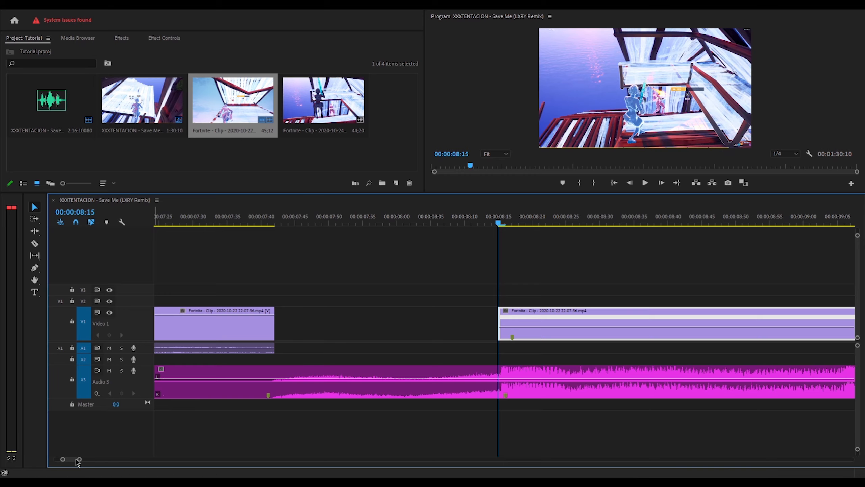
{"action": "key", "text": "Up"}
{"action": "left_click_drag", "start_coordinate": [78, 461], "coordinate": [134, 465]}
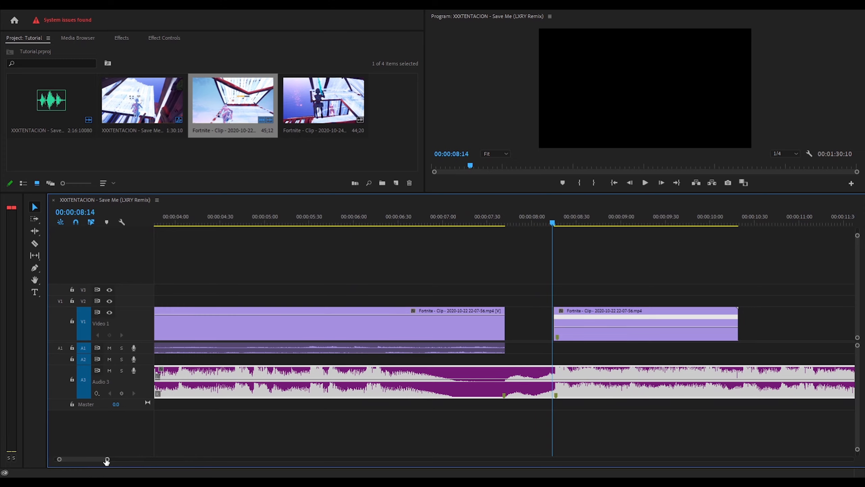
{"action": "left_click_drag", "start_coordinate": [106, 460], "coordinate": [220, 459]}
{"action": "left_click_drag", "start_coordinate": [323, 109], "coordinate": [294, 343]}
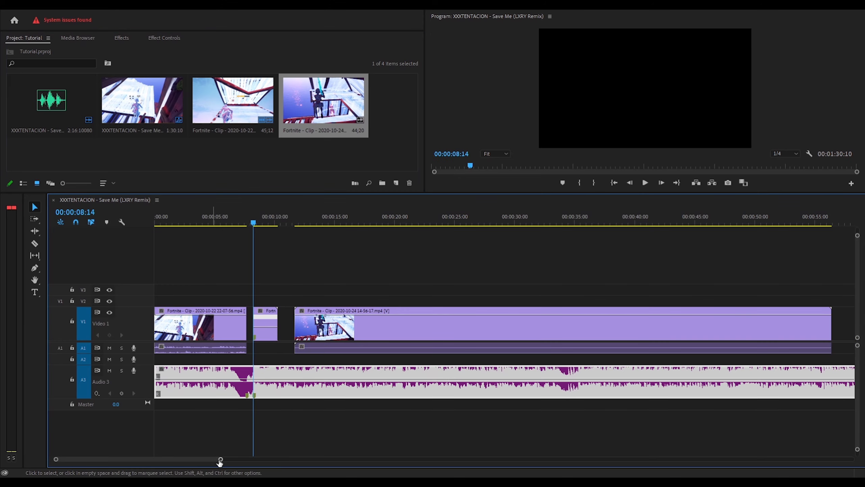
{"action": "left_click_drag", "start_coordinate": [219, 460], "coordinate": [297, 459]}
{"action": "left_click_drag", "start_coordinate": [246, 214], "coordinate": [421, 266]}
{"action": "left_click", "coordinate": [443, 329]}
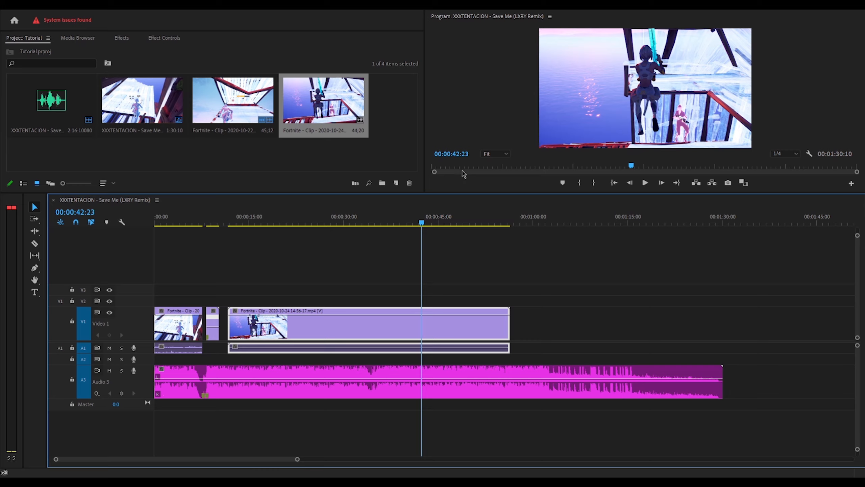
- Unlink the 10-24 clip and delete both pieces of its game audio
{"action": "left_click", "coordinate": [462, 171]}
{"action": "left_click", "coordinate": [455, 347]}
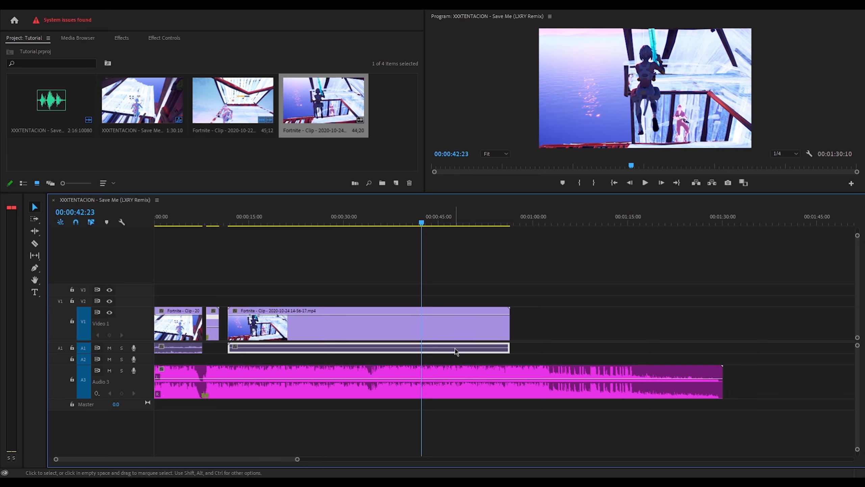
{"action": "left_click", "coordinate": [455, 348]}
{"action": "key", "text": "Delete"}
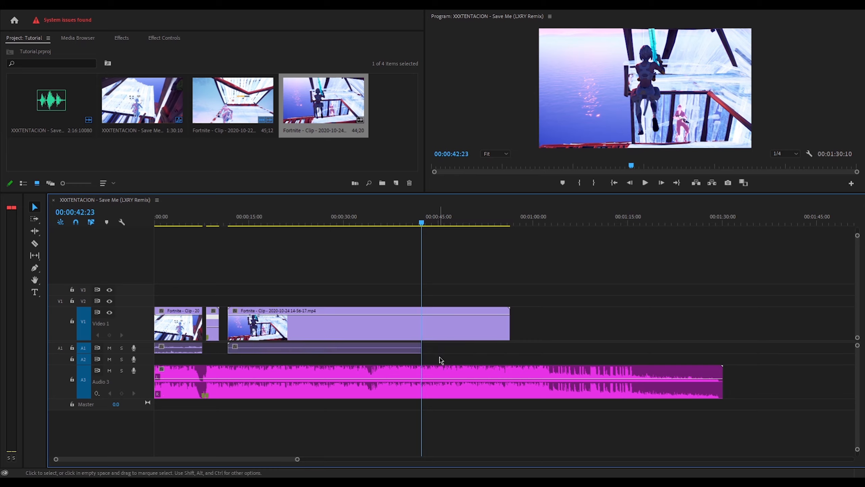
{"action": "left_click", "coordinate": [412, 348]}
{"action": "key", "text": "Delete"}
- Trim the 10-24 clip's end and razor off its unwanted opening
{"action": "left_click_drag", "start_coordinate": [421, 220], "coordinate": [424, 242]}
{"action": "left_click_drag", "start_coordinate": [509, 323], "coordinate": [489, 324]}
{"action": "left_click_drag", "start_coordinate": [423, 220], "coordinate": [434, 219]}
{"action": "key", "text": "ctrl+k"}
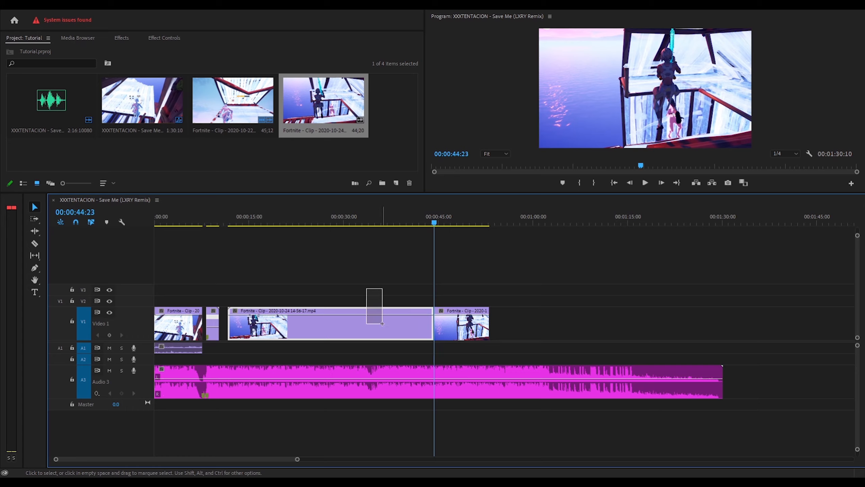
{"action": "key", "text": "Delete"}
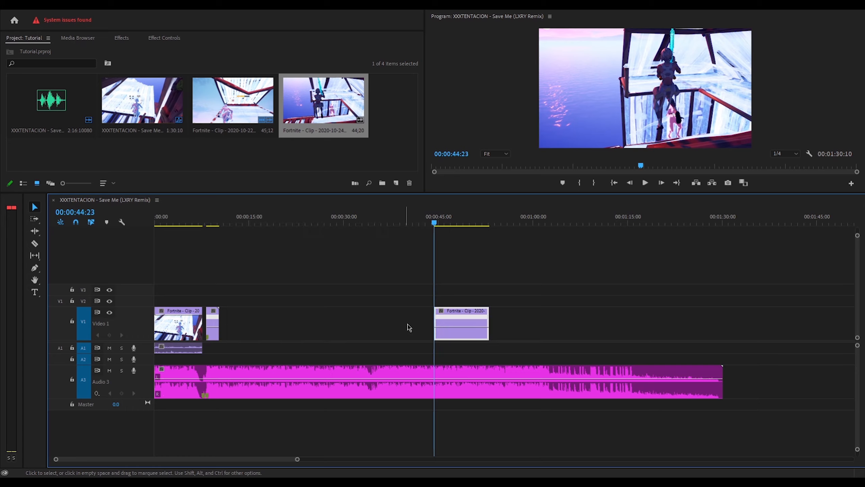
- Move the kept piece onto Video 2 at 07:42 and expand the Video 2 track
{"action": "left_click_drag", "start_coordinate": [467, 338], "coordinate": [234, 299]}
{"action": "left_click_drag", "start_coordinate": [202, 218], "coordinate": [200, 217]}
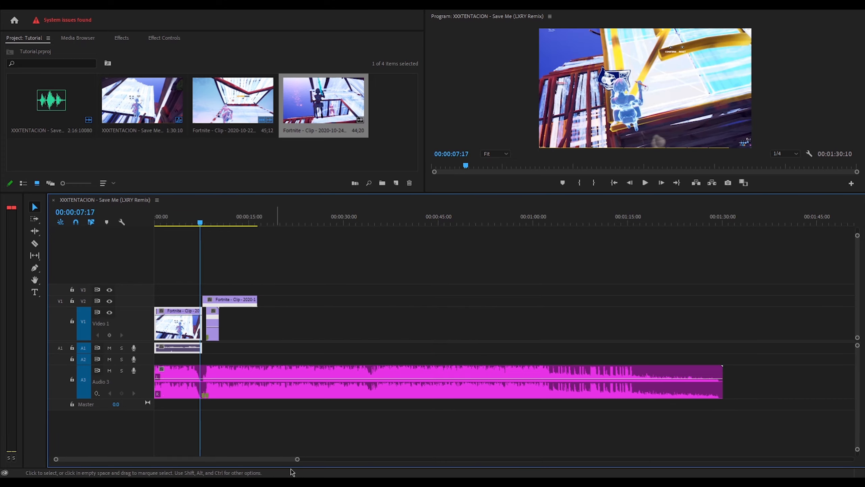
{"action": "left_click_drag", "start_coordinate": [295, 459], "coordinate": [161, 460]}
{"action": "double_click", "coordinate": [131, 301]}
{"action": "left_click_drag", "start_coordinate": [341, 213], "coordinate": [521, 227]}
- Add a Time Remapping speed keyframe to the Video 2 clip and raise the speed before it
{"action": "left_click", "coordinate": [537, 294]}
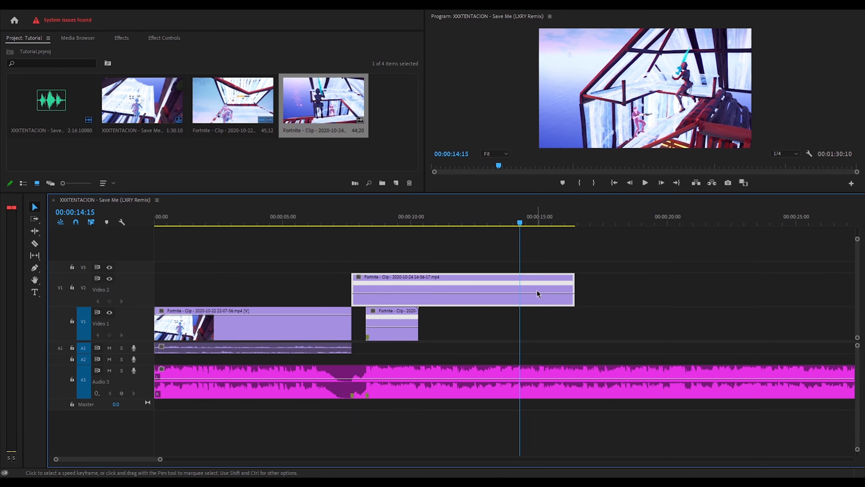
{"action": "left_click", "coordinate": [164, 38]}
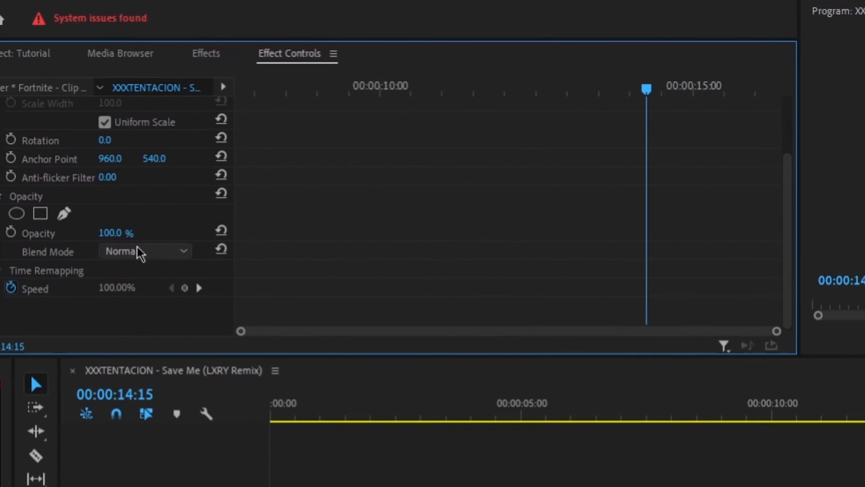
{"action": "left_click", "coordinate": [54, 270]}
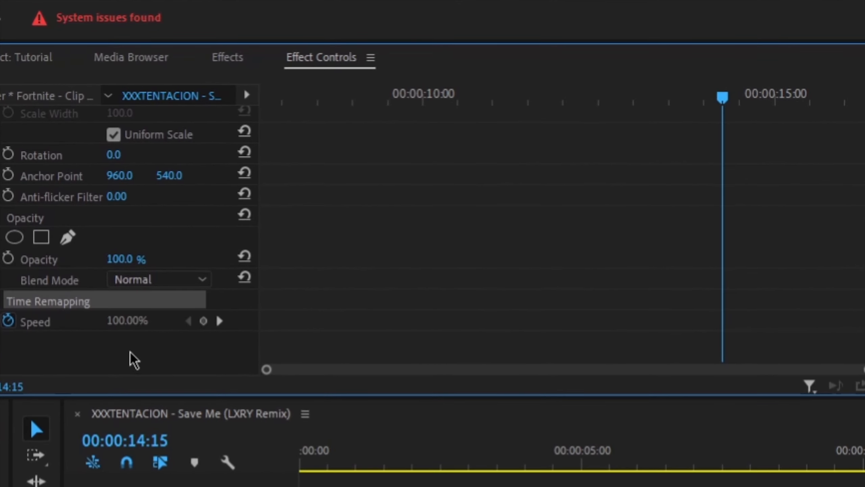
{"action": "left_click", "coordinate": [203, 320]}
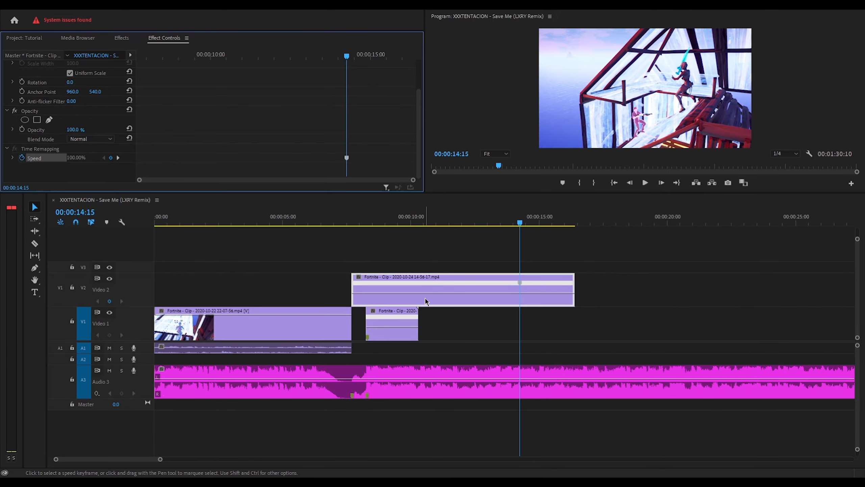
{"action": "left_click_drag", "start_coordinate": [427, 293], "coordinate": [409, 247]}
{"action": "left_click_drag", "start_coordinate": [376, 274], "coordinate": [369, 254]}
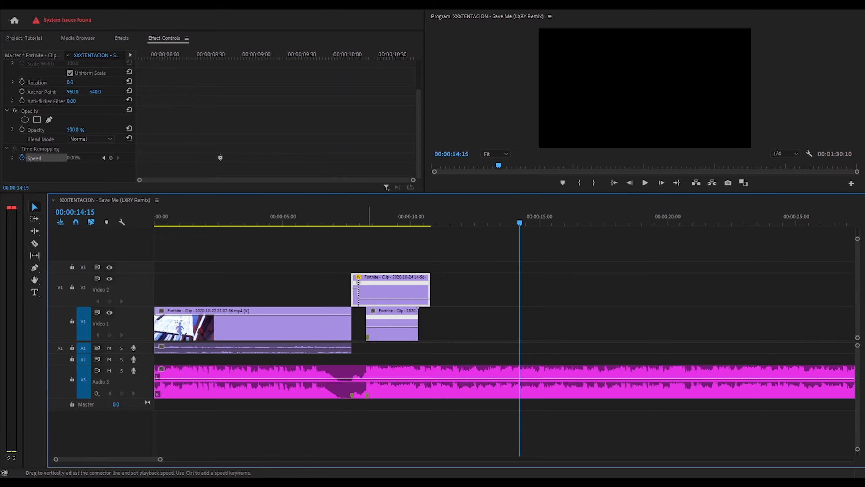
- Split the Video 2 speed keyframe into a ramp, with the fast section at 1220.68%
{"action": "left_click_drag", "start_coordinate": [369, 288], "coordinate": [369, 267]}
{"action": "left_click", "coordinate": [358, 220]}
{"action": "left_click_drag", "start_coordinate": [160, 459], "coordinate": [140, 459]}
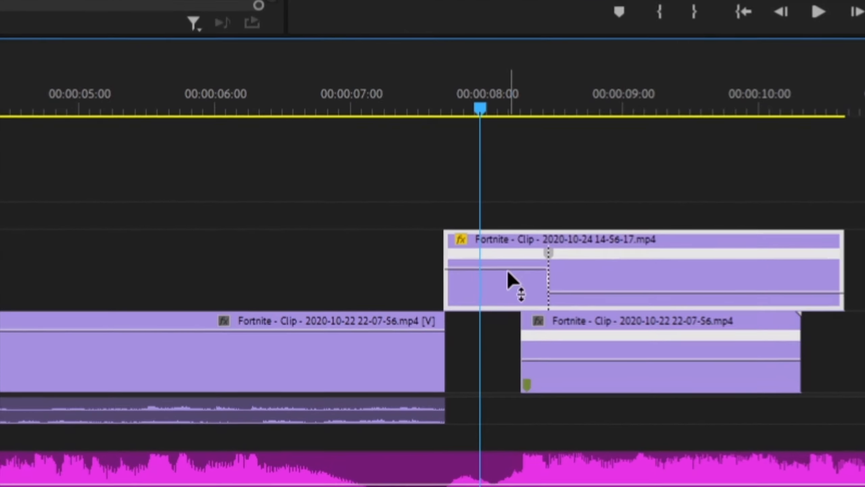
{"action": "left_click_drag", "start_coordinate": [515, 282], "coordinate": [488, 236]}
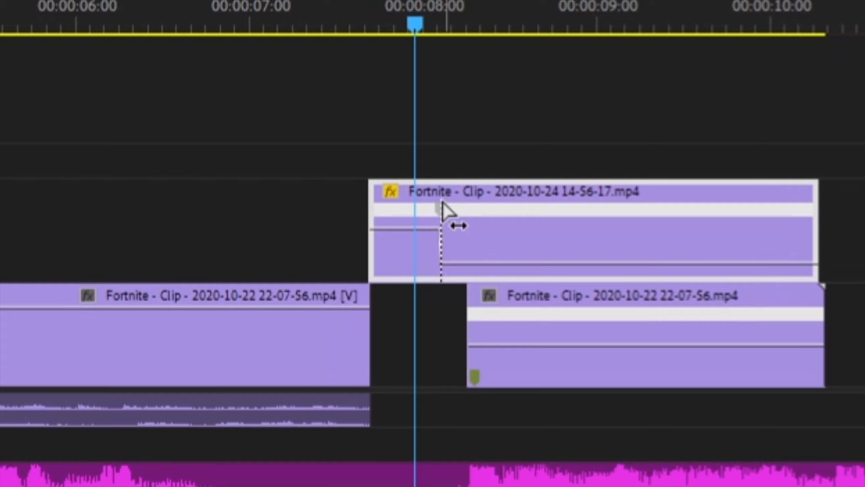
{"action": "left_click_drag", "start_coordinate": [443, 204], "coordinate": [375, 196]}
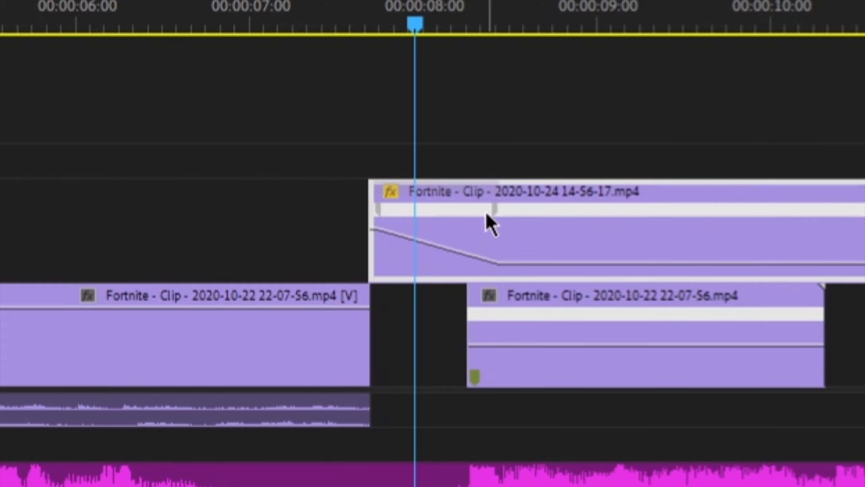
{"action": "left_click_drag", "start_coordinate": [491, 214], "coordinate": [521, 209]}
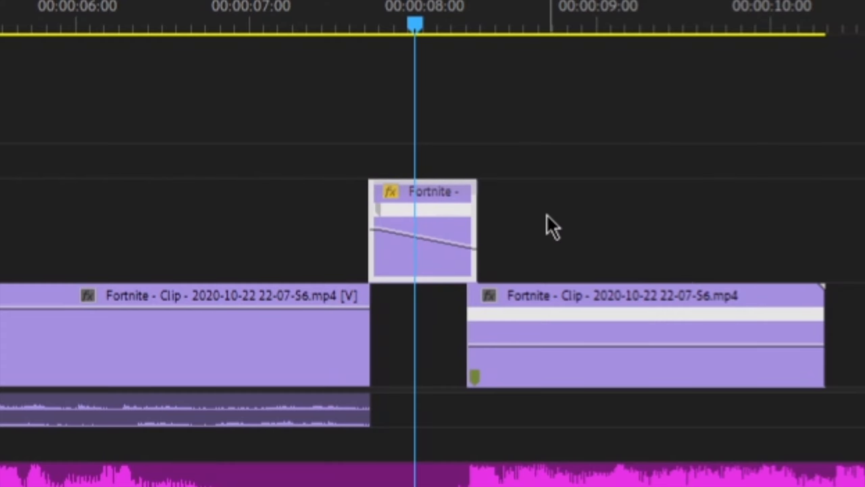
{"action": "key", "text": "ctrl+z"}
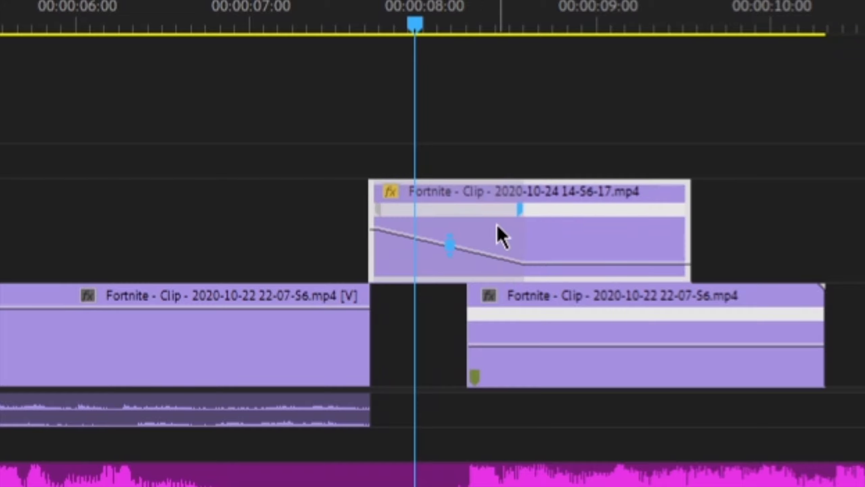
{"action": "left_click_drag", "start_coordinate": [527, 214], "coordinate": [540, 215]}
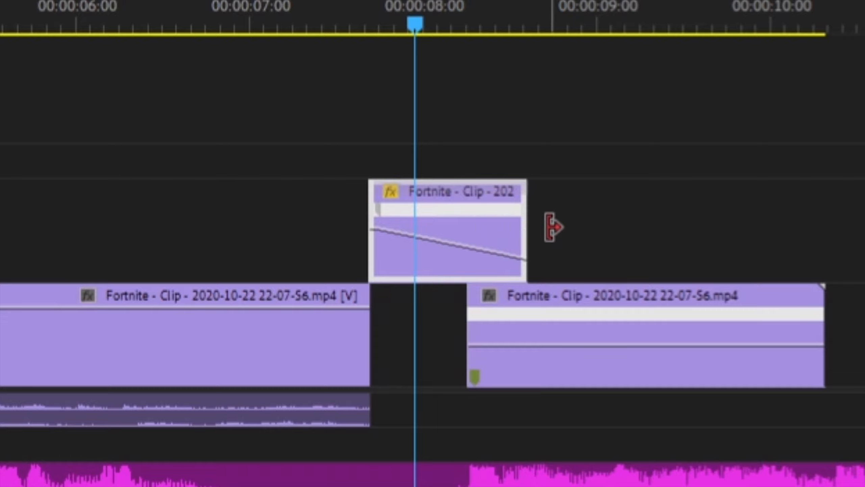
{"action": "key", "text": "ctrl+z"}
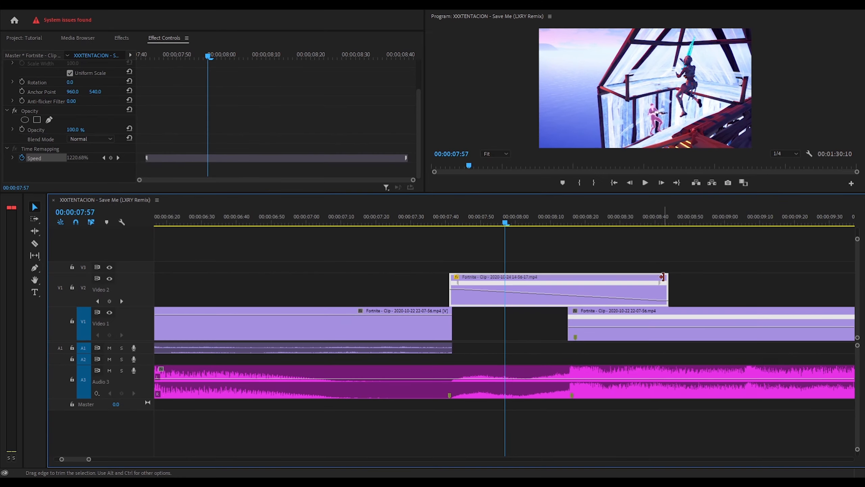
- Drag the speed keyframe's Bezier handle to ease the ramp into an S-curve, then scrub to preview
{"action": "left_click", "coordinate": [659, 284]}
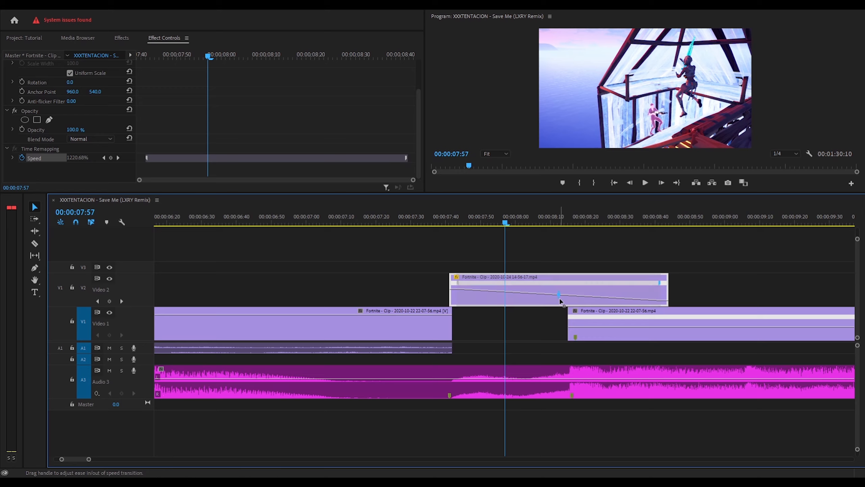
{"action": "left_click_drag", "start_coordinate": [560, 299], "coordinate": [583, 299]}
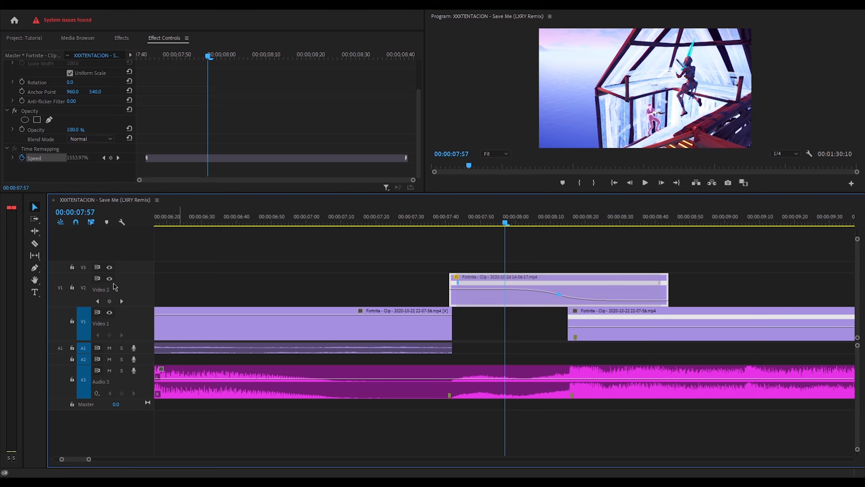
{"action": "left_click_drag", "start_coordinate": [144, 273], "coordinate": [143, 240]}
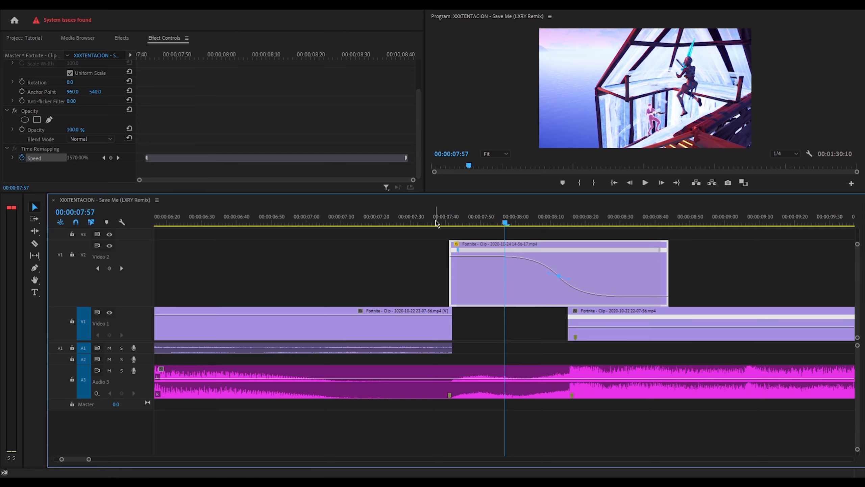
{"action": "left_click", "coordinate": [464, 221]}
{"action": "left_click_drag", "start_coordinate": [464, 221], "coordinate": [665, 224]}
{"action": "key", "text": "Left"}
{"action": "key", "text": "Left"}
{"action": "key", "text": "Left"}
{"action": "key", "text": "Left"}
{"action": "key", "text": "Left"}
{"action": "key", "text": "Left"}
{"action": "key", "text": "Left"}
{"action": "key", "text": "Left"}
{"action": "key", "text": "Left"}
{"action": "key", "text": "Left"}
{"action": "key", "text": "Left"}
{"action": "key", "text": "Left"}
{"action": "key", "text": "Left"}
{"action": "key", "text": "Left"}
{"action": "key", "text": "Left"}
{"action": "key", "text": "Left"}
{"action": "key", "text": "Left"}
{"action": "key", "text": "Left"}
{"action": "key", "text": "Left"}
{"action": "key", "text": "Left"}
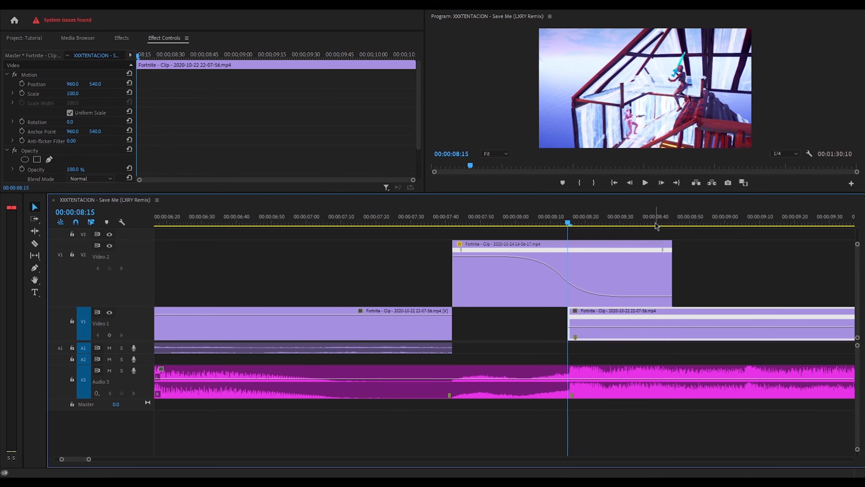
- Step the playhead back to 07:42 and bring up Speed/Duration for the Video 2 clip
{"action": "key", "text": "Right"}
{"action": "key", "text": "Left"}
{"action": "key", "text": "Left"}
{"action": "key", "text": "Left"}
{"action": "key", "text": "Left"}
{"action": "key", "text": "Left"}
{"action": "key", "text": "Left"}
{"action": "key", "text": "Left"}
{"action": "key", "text": "Left"}
{"action": "key", "text": "Left"}
{"action": "key", "text": "Left"}
{"action": "key", "text": "Left"}
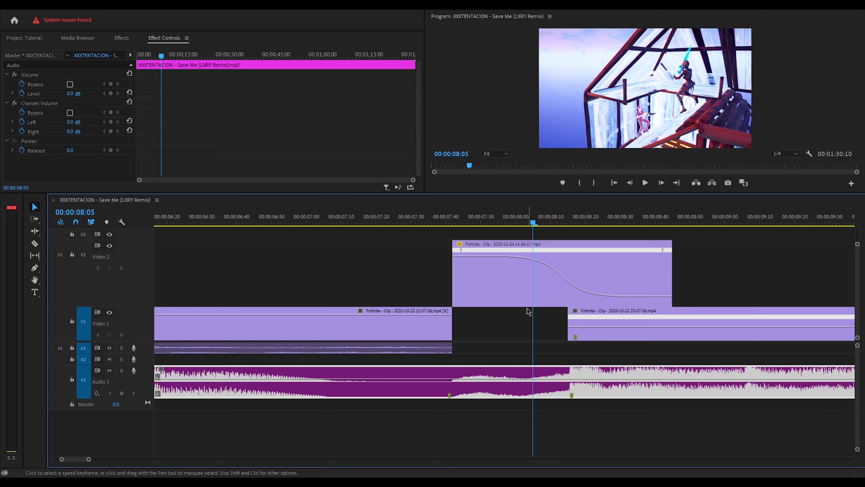
{"action": "left_click", "coordinate": [419, 335]}
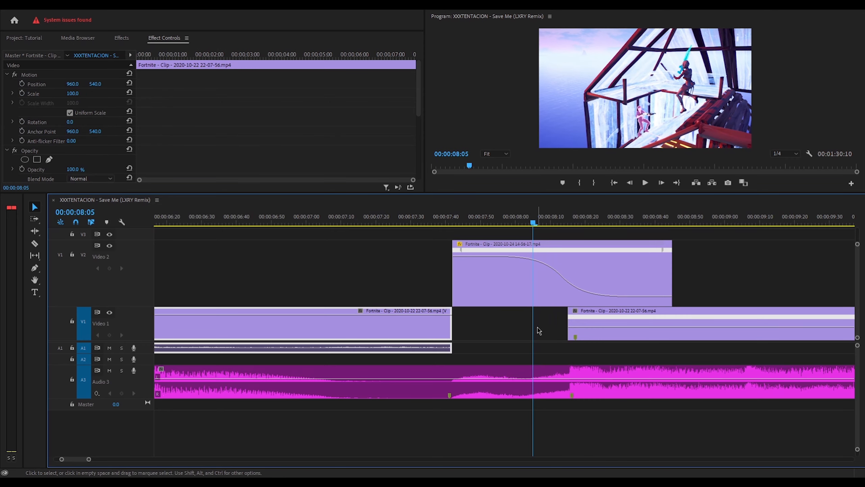
{"action": "key", "text": "Left"}
{"action": "key", "text": "Left"}
{"action": "key", "text": "Left"}
{"action": "key", "text": "Left"}
{"action": "key", "text": "Left"}
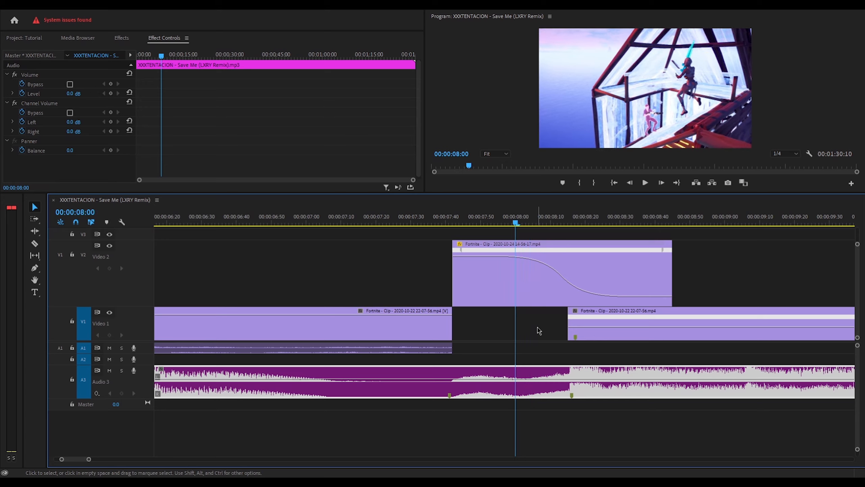
{"action": "key", "text": "Left"}
{"action": "key", "text": "Left"}
{"action": "key", "text": "Left"}
{"action": "key", "text": "Left"}
{"action": "key", "text": "Left"}
{"action": "key", "text": "Left"}
{"action": "key", "text": "Left"}
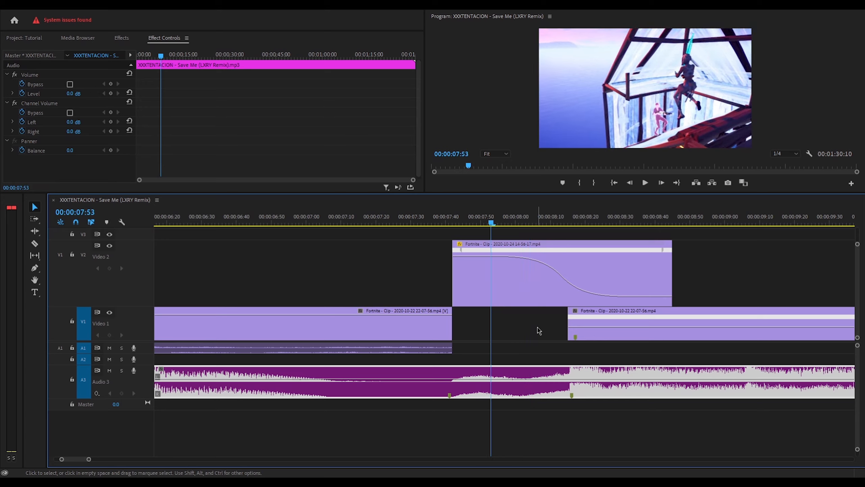
{"action": "key", "text": "Left"}
{"action": "key", "text": "Left"}
{"action": "key", "text": "Left"}
{"action": "key", "text": "Left"}
{"action": "key", "text": "Left"}
{"action": "key", "text": "Left"}
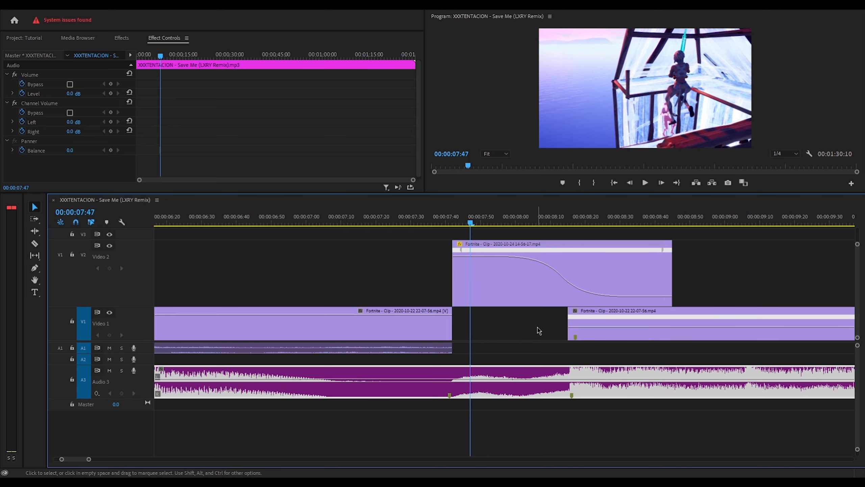
{"action": "key", "text": "Left"}
{"action": "key", "text": "Left"}
{"action": "key", "text": "Left"}
{"action": "key", "text": "Left"}
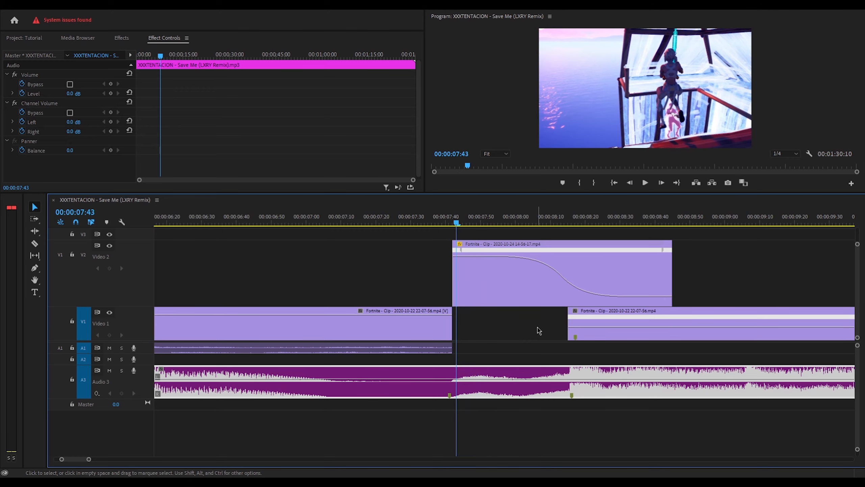
{"action": "key", "text": "Left"}
{"action": "left_click", "coordinate": [503, 279]}
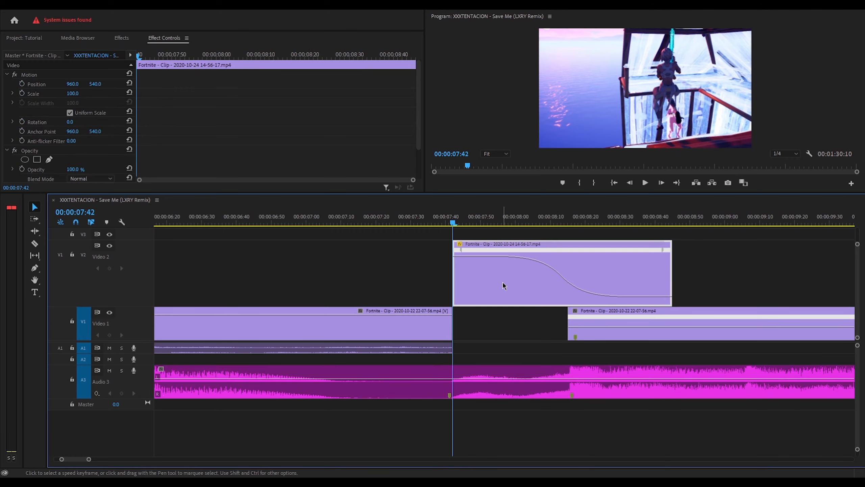
{"action": "left_click", "coordinate": [528, 313]}
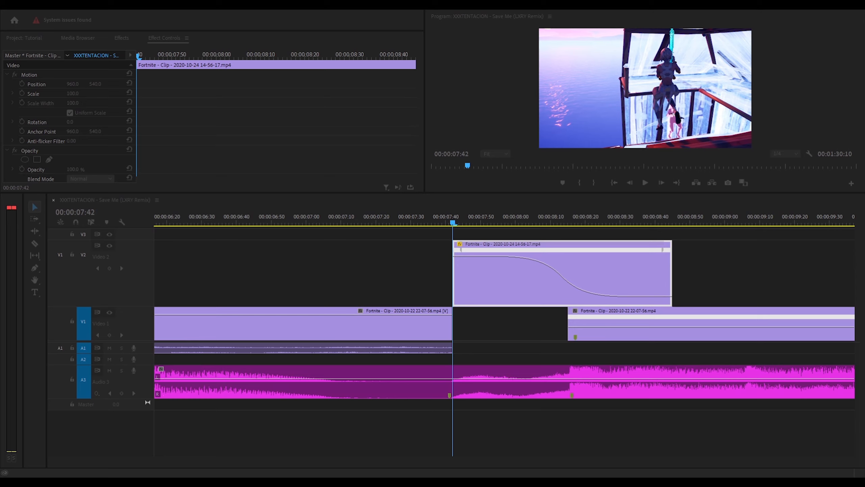
- Apply the faster speed, drop the sped-up clip into the Video 1 gap, and preview it
{"action": "left_click", "coordinate": [407, 282]}
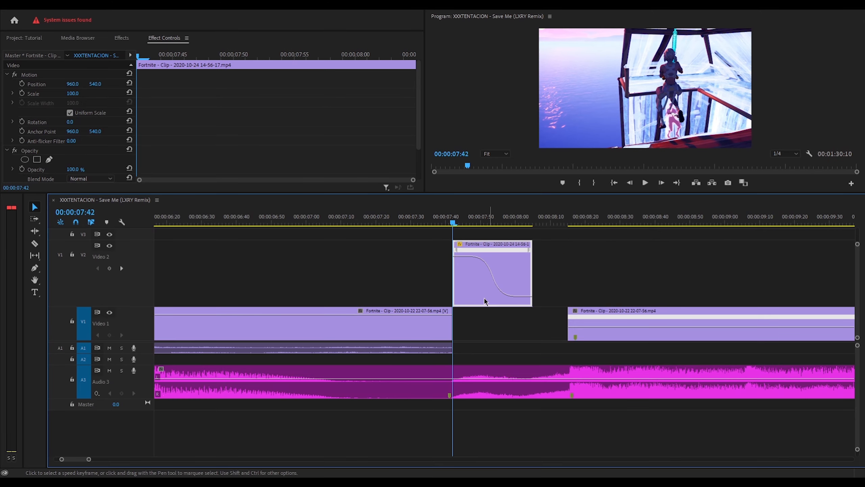
{"action": "left_click_drag", "start_coordinate": [483, 298], "coordinate": [480, 332]}
{"action": "left_click", "coordinate": [442, 221]}
{"action": "key", "text": "space"}
{"action": "key", "text": "space"}
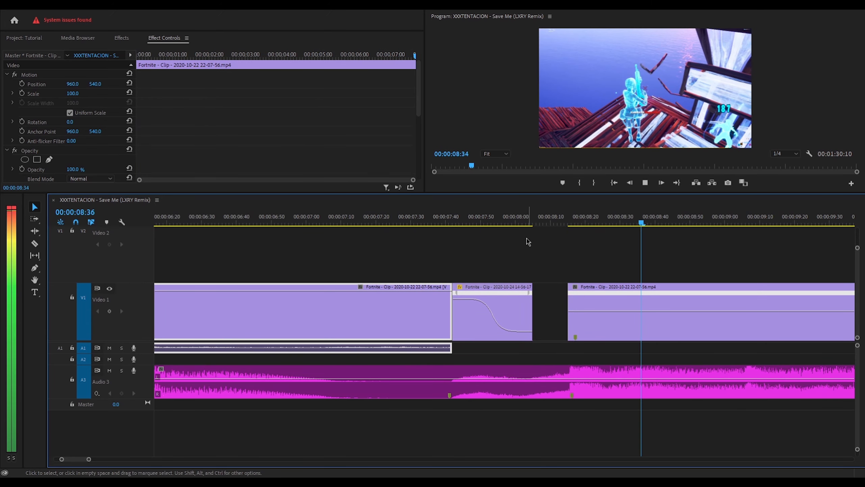
{"action": "key", "text": "space"}
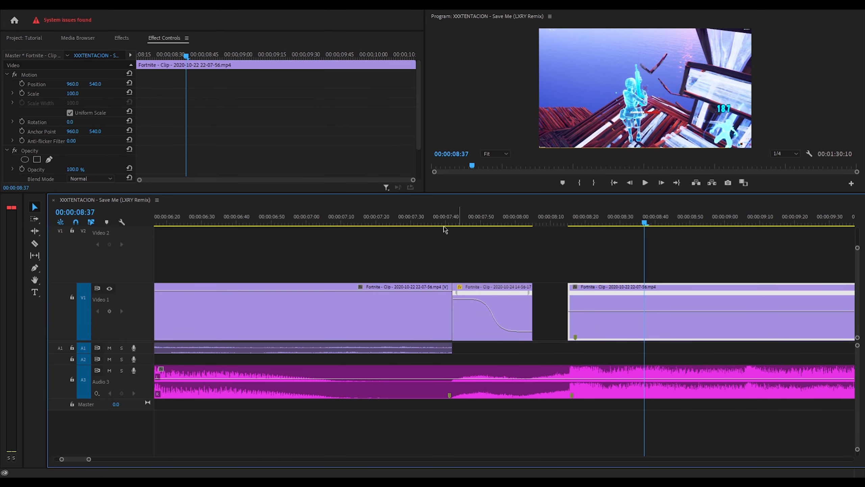
- Scrub back over the inserted clip, zoom the timeline out, and show the project bin
{"action": "left_click_drag", "start_coordinate": [440, 217], "coordinate": [502, 216]}
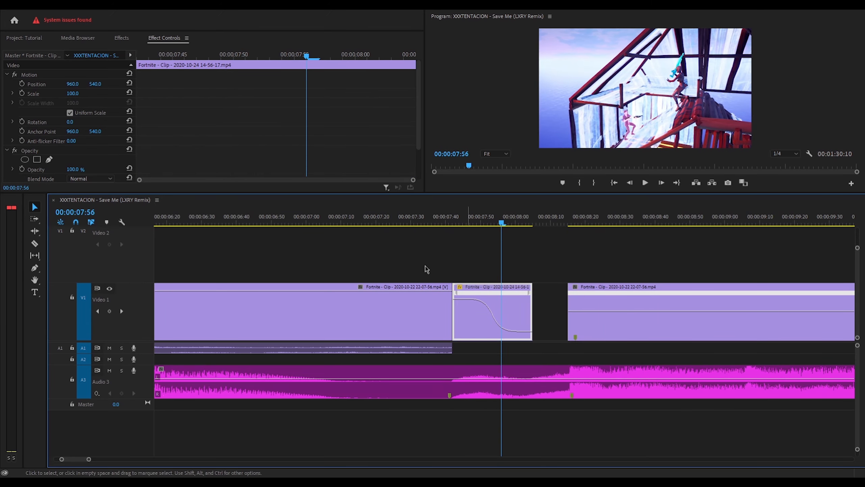
{"action": "left_click_drag", "start_coordinate": [89, 460], "coordinate": [156, 459]}
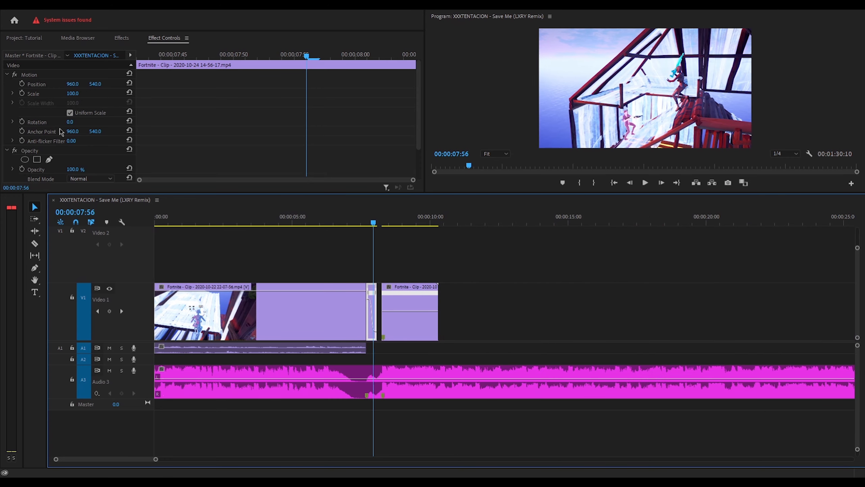
{"action": "left_click", "coordinate": [28, 40]}
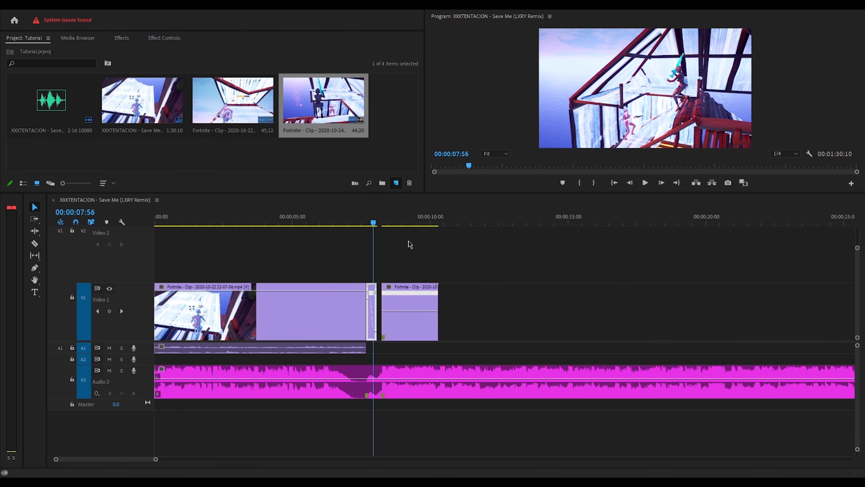
- Create an adjustment layer and place it above the clips near 08:00
{"action": "left_click", "coordinate": [412, 227]}
{"action": "left_click", "coordinate": [437, 272]}
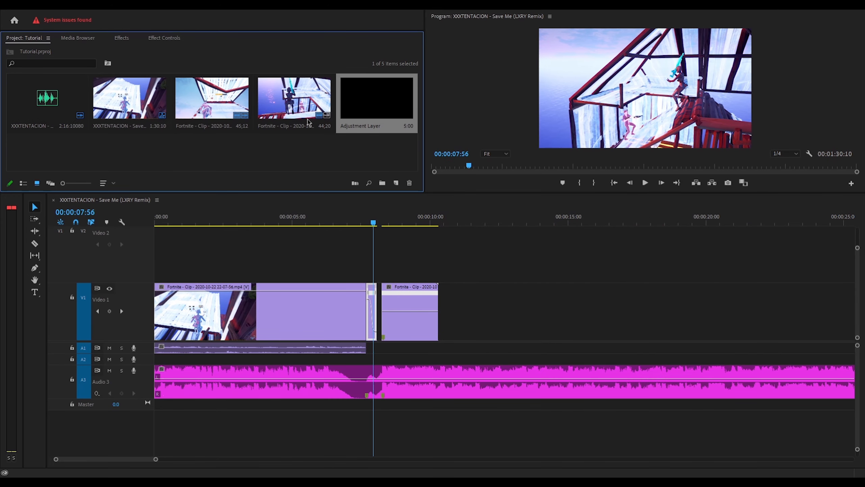
{"action": "left_click_drag", "start_coordinate": [376, 99], "coordinate": [337, 254]}
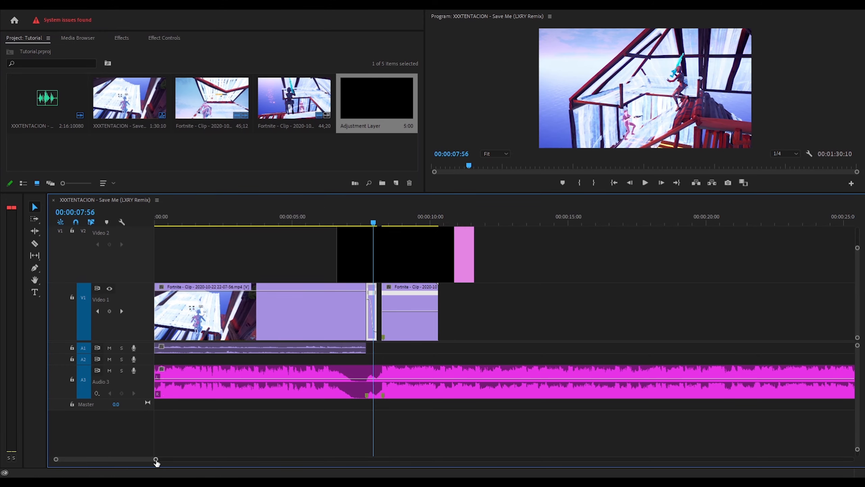
{"action": "mouse_move", "coordinate": [155, 459]}
{"action": "left_mouse_down"}
{"action": "mouse_move", "coordinate": [83, 459]}
{"action": "mouse_move", "coordinate": [141, 460]}
{"action": "left_mouse_up"}
{"action": "key", "text": "Right"}
{"action": "key", "text": "Right"}
{"action": "key", "text": "Right"}
{"action": "key", "text": "Right"}
{"action": "key", "text": "Right"}
{"action": "key", "text": "Right"}
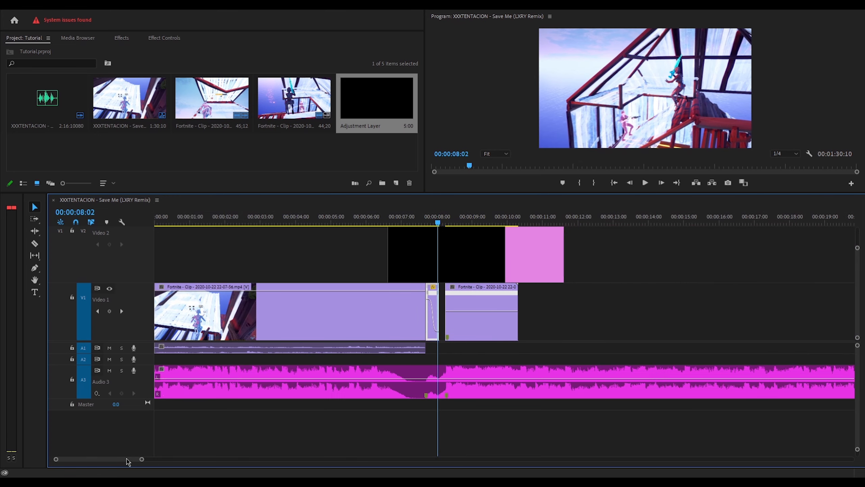
- Delete that adjustment layer, then create a fresh one and place it over the cut
{"action": "left_click", "coordinate": [395, 183]}
{"action": "left_click", "coordinate": [437, 219]}
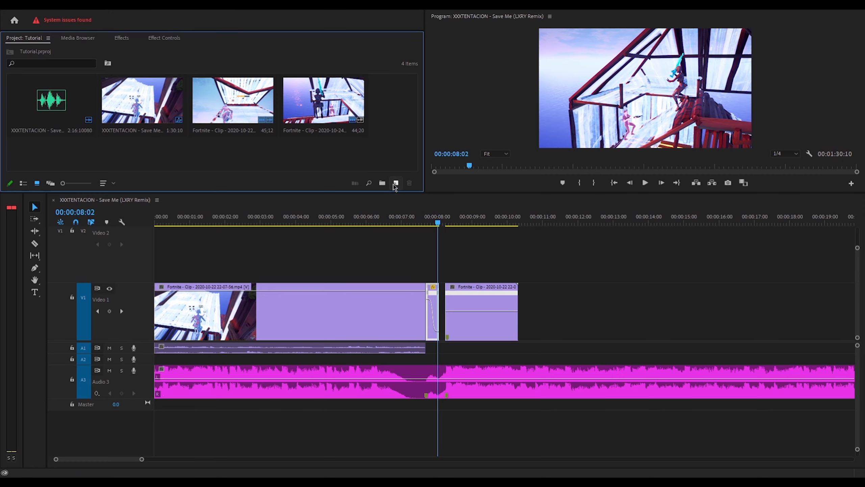
{"action": "left_click", "coordinate": [396, 184]}
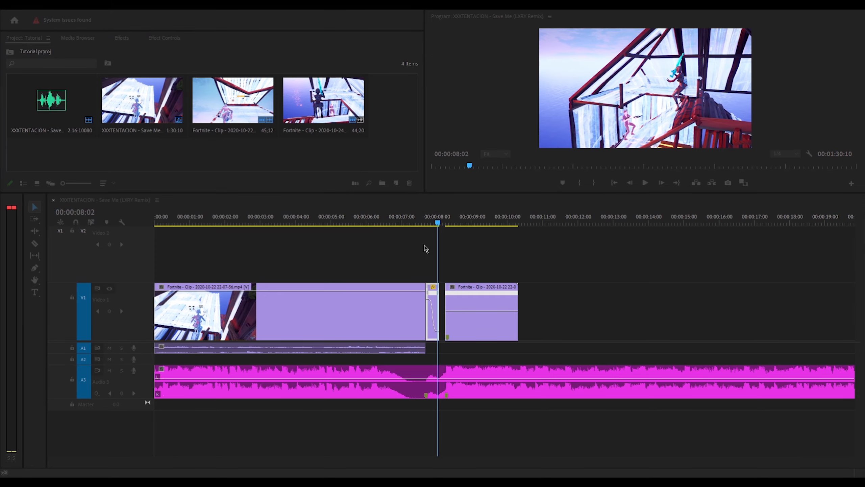
{"action": "left_click", "coordinate": [443, 272]}
{"action": "left_click_drag", "start_coordinate": [363, 106], "coordinate": [378, 266]}
- Collapse and re-expand Video 2 to check Video 3, then preview the cut
{"action": "double_click", "coordinate": [115, 275]}
{"action": "double_click", "coordinate": [134, 274]}
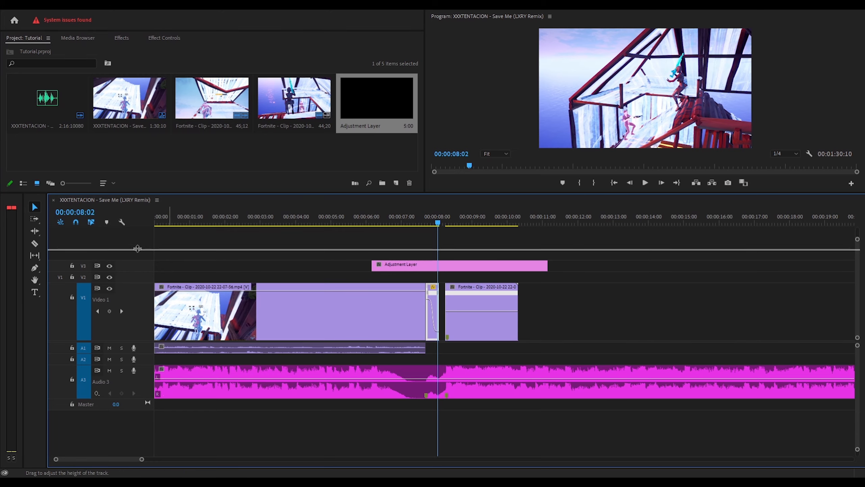
{"action": "left_click_drag", "start_coordinate": [141, 459], "coordinate": [114, 462]}
{"action": "key", "text": "Left"}
{"action": "key", "text": "space"}
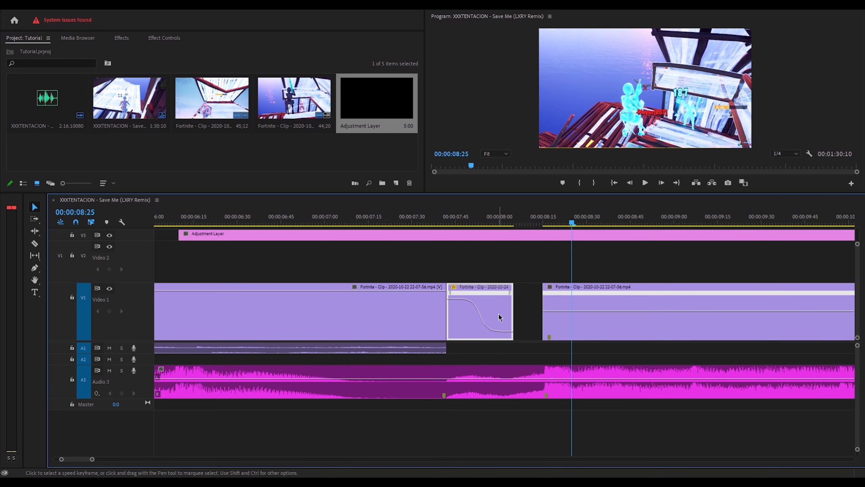
- Duplicate the middle clip onto Video 2, reverse and shorten it, then drop it into the Video 1 gap
{"action": "left_click_drag", "start_coordinate": [495, 319], "coordinate": [534, 277]}
{"action": "left_click_drag", "start_coordinate": [515, 222], "coordinate": [453, 222]}
{"action": "right_click", "coordinate": [544, 261]}
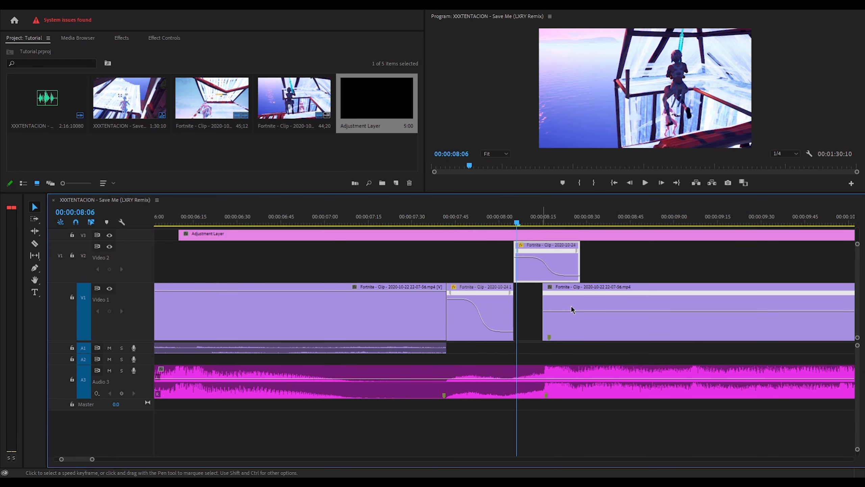
{"action": "left_click", "coordinate": [571, 306]}
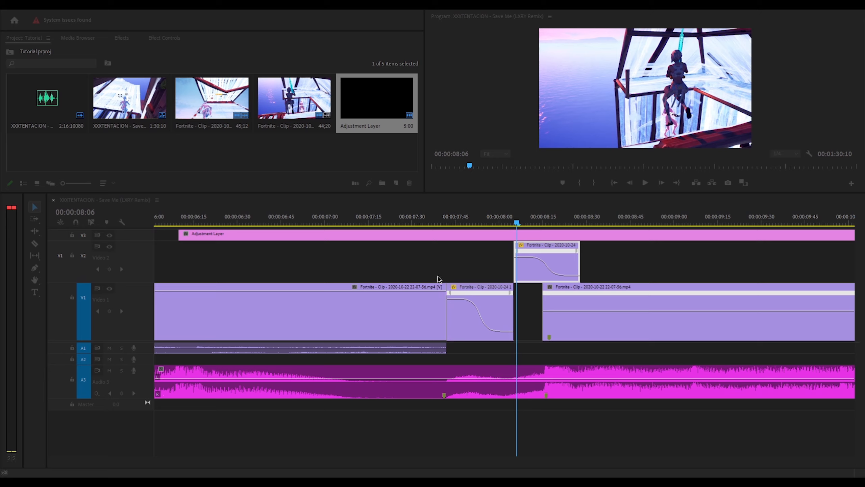
{"action": "left_click", "coordinate": [421, 288]}
{"action": "left_click_drag", "start_coordinate": [532, 275], "coordinate": [528, 325]}
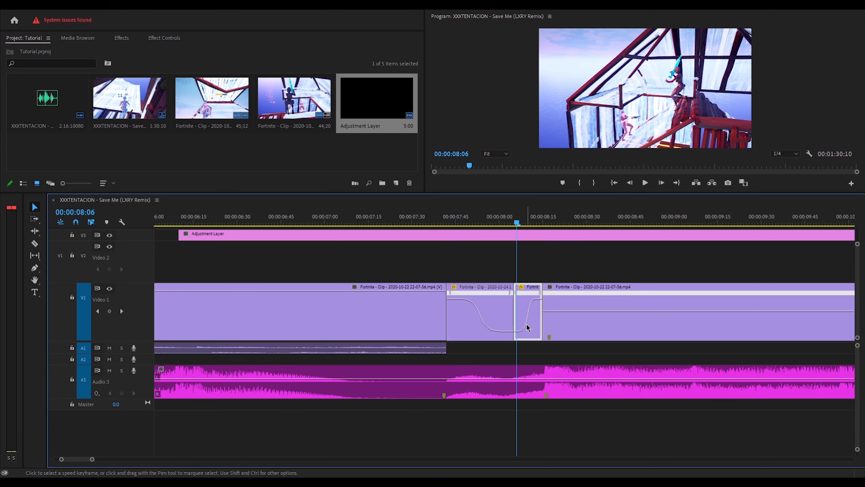
- Save the project and play back the whole edit
{"action": "key", "text": "ctrl+s"}
{"action": "left_click_drag", "start_coordinate": [92, 458], "coordinate": [140, 459]}
{"action": "key", "text": "space"}
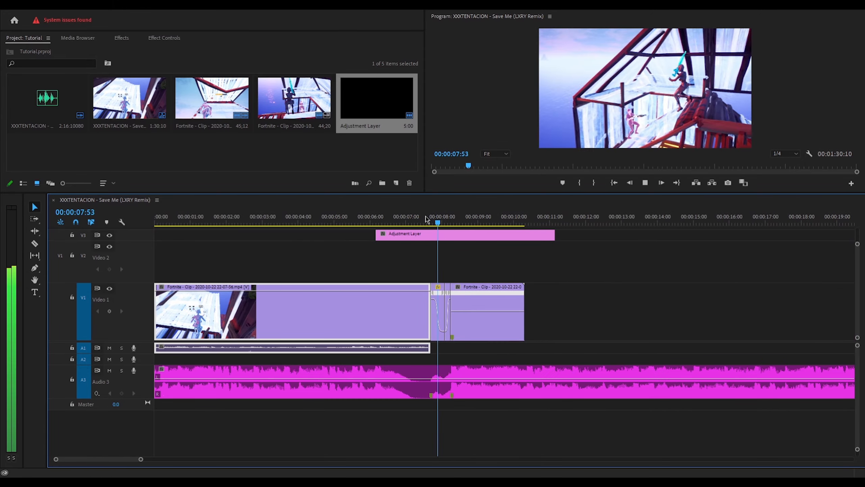
- Preview the cut around 7:30 and nest the short speed-ramp piece as Nested Sequence 01
{"action": "left_click", "coordinate": [426, 218]}
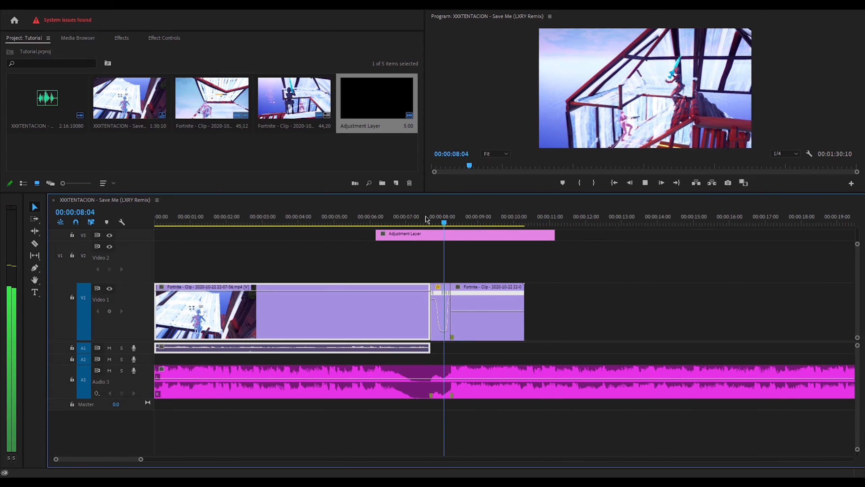
{"action": "key", "text": "space"}
{"action": "mouse_move", "coordinate": [429, 224]}
{"action": "left_mouse_down"}
{"action": "mouse_move", "coordinate": [456, 224]}
{"action": "mouse_move", "coordinate": [422, 224]}
{"action": "left_mouse_up"}
{"action": "left_click", "coordinate": [401, 317]}
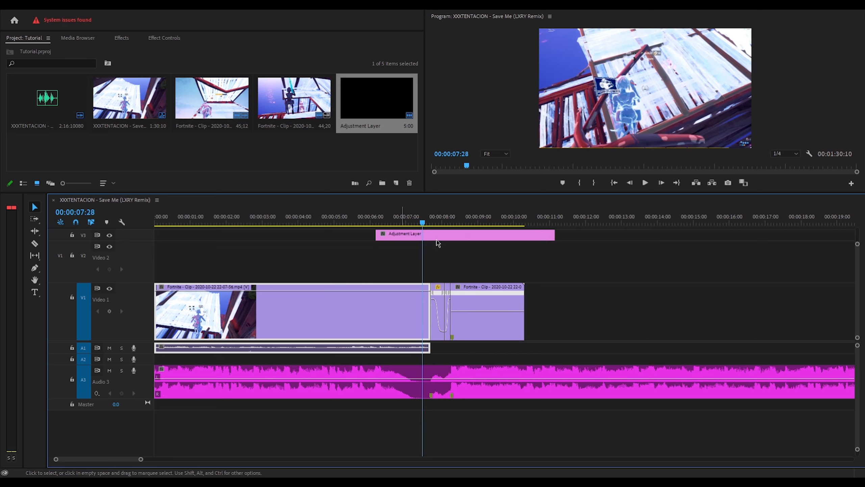
{"action": "left_click", "coordinate": [619, 330]}
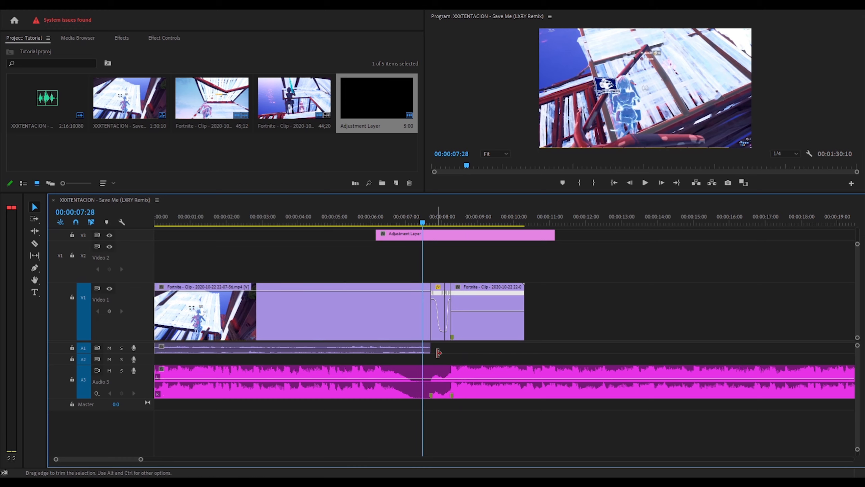
{"action": "left_click", "coordinate": [440, 332]}
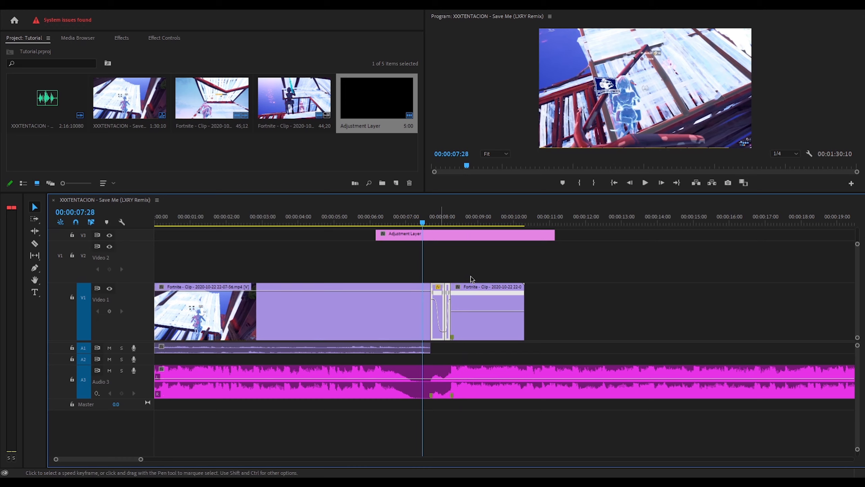
{"action": "key", "text": "ctrl+r"}
{"action": "key", "text": "Return"}
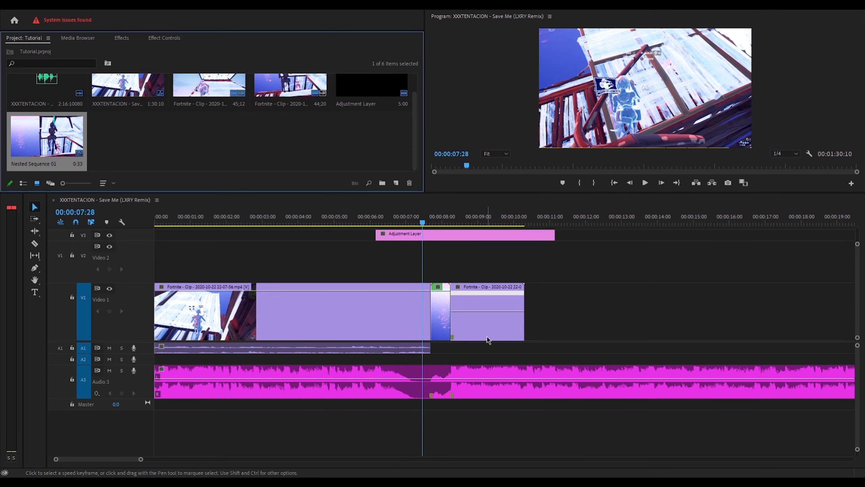
- Nest the first Fortnite clip as Nested Sequence 02
{"action": "left_click", "coordinate": [374, 336]}
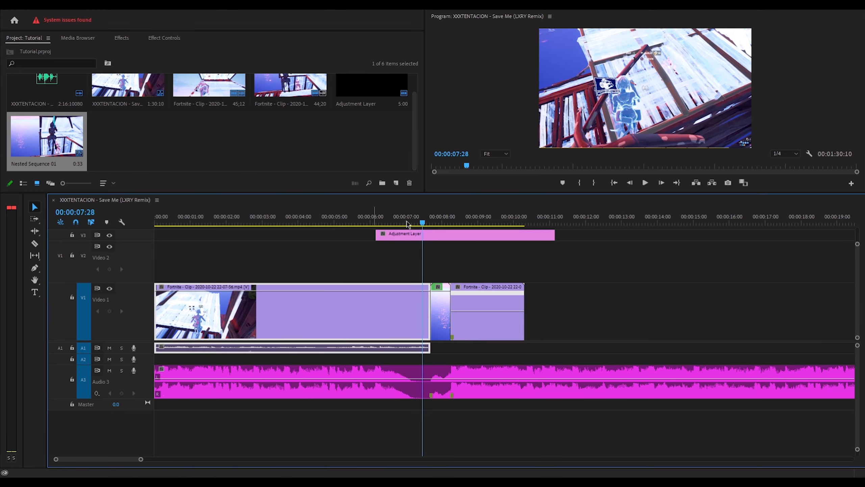
{"action": "key", "text": "ctrl+r"}
{"action": "key", "text": "Return"}
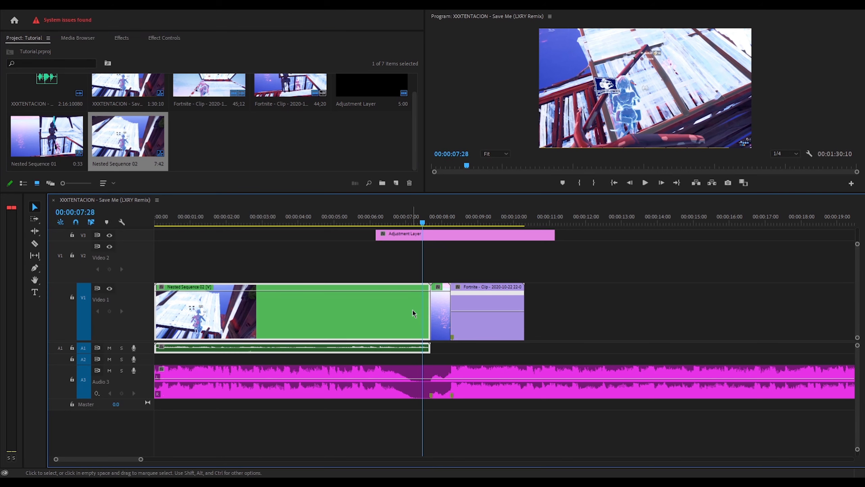
{"action": "left_click", "coordinate": [122, 38]}
{"action": "left_click", "coordinate": [31, 50]}
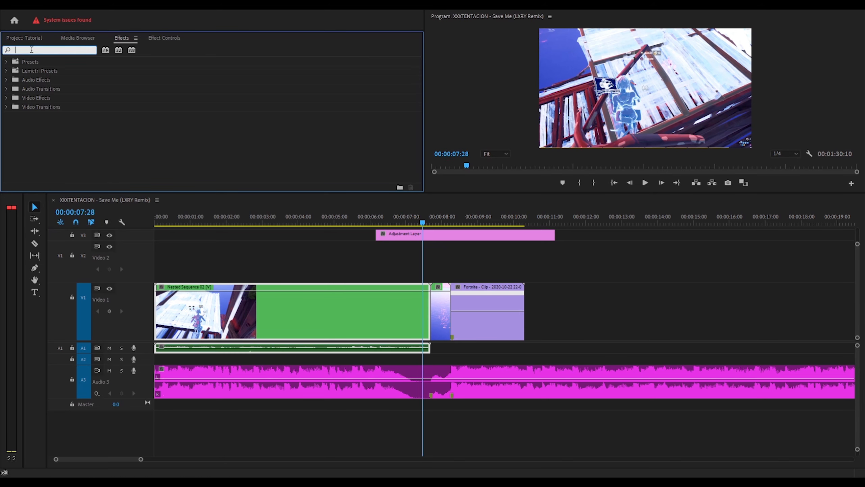
- Find 'Blurmocur' and apply Sapphire S_BlurMoCurves to Nested Sequence 02 and the short ramp clip
{"action": "type", "text": "Blurm"}
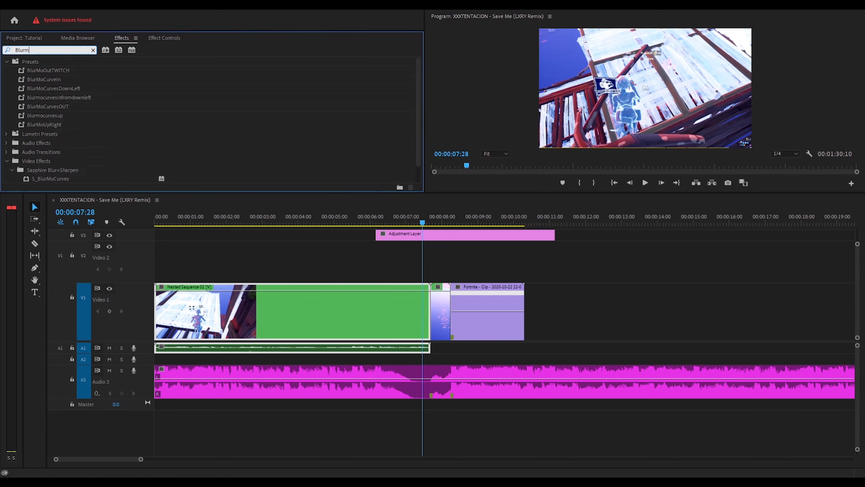
{"action": "type", "text": "oc"}
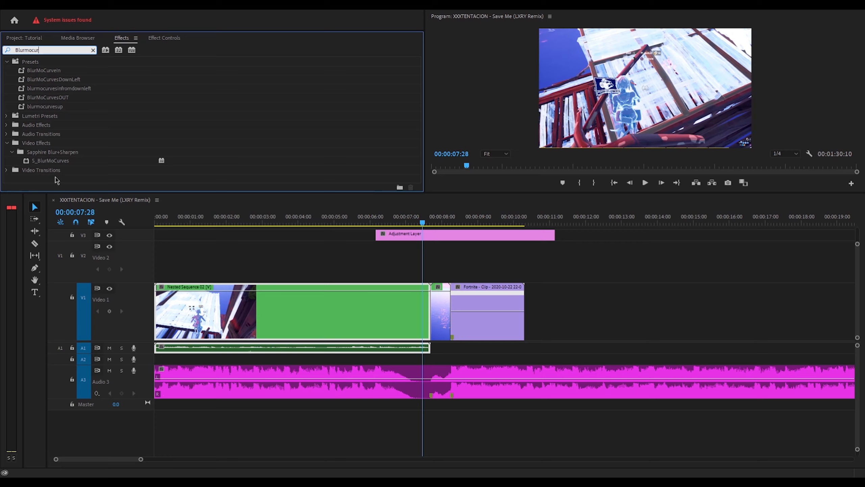
{"action": "type", "text": "ur"}
{"action": "left_click_drag", "start_coordinate": [62, 161], "coordinate": [377, 333]}
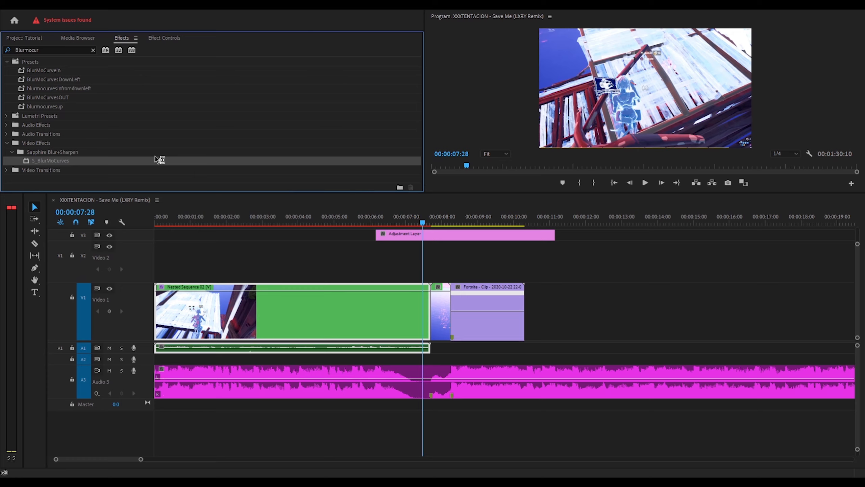
{"action": "left_click_drag", "start_coordinate": [160, 160], "coordinate": [453, 320]}
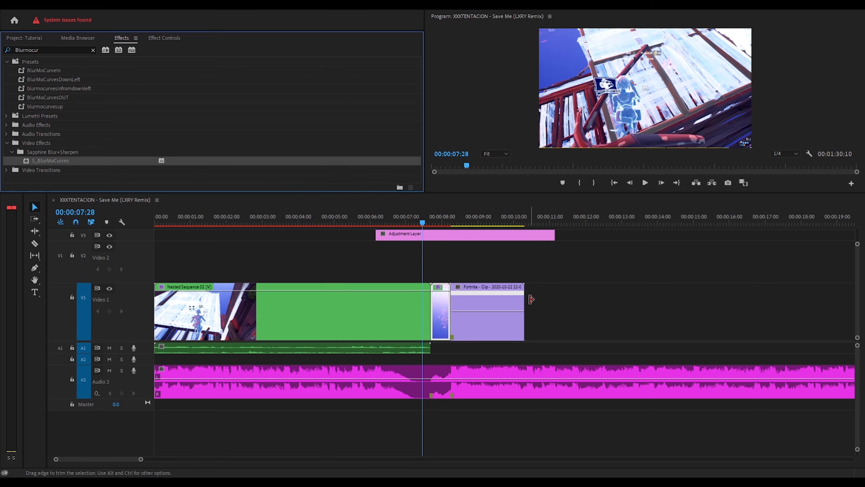
{"action": "left_click", "coordinate": [406, 313]}
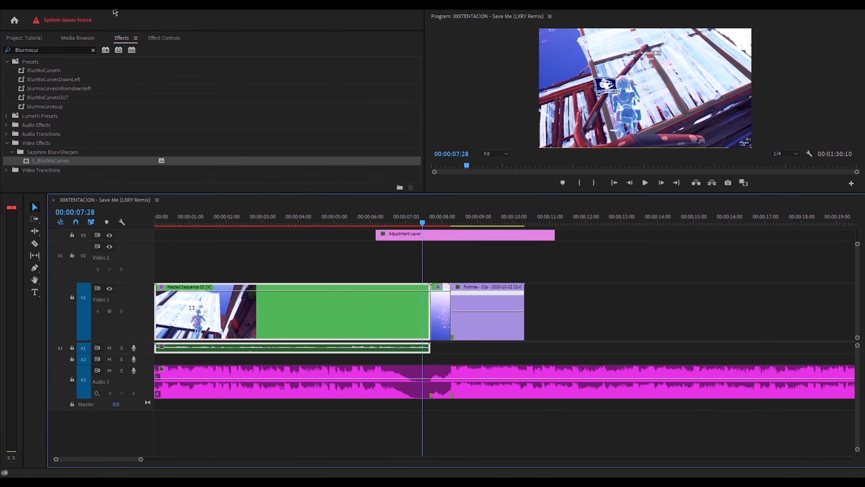
{"action": "left_click", "coordinate": [165, 35]}
{"action": "left_click_drag", "start_coordinate": [418, 84], "coordinate": [415, 166]}
- Add a Z Dist keyframe of 1.0 at 07:29 and set Wrap X and Wrap Y to Reflect
{"action": "key", "text": "Right"}
{"action": "key", "text": "Right"}
{"action": "key", "text": "Right"}
{"action": "key", "text": "Right"}
{"action": "key", "text": "Right"}
{"action": "key", "text": "Right"}
{"action": "key", "text": "Right"}
{"action": "key", "text": "Right"}
{"action": "key", "text": "Right"}
{"action": "key", "text": "Right"}
{"action": "key", "text": "Right"}
{"action": "key", "text": "Right"}
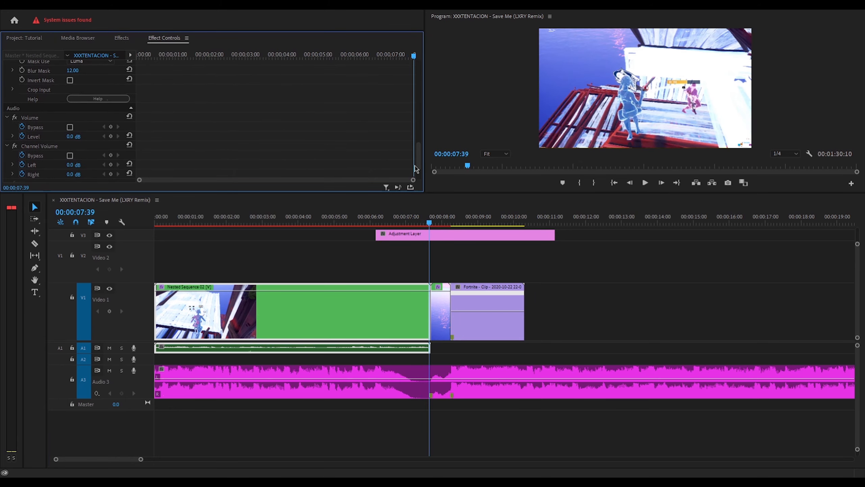
{"action": "key", "text": "Right"}
{"action": "left_click_drag", "start_coordinate": [419, 159], "coordinate": [423, 124]}
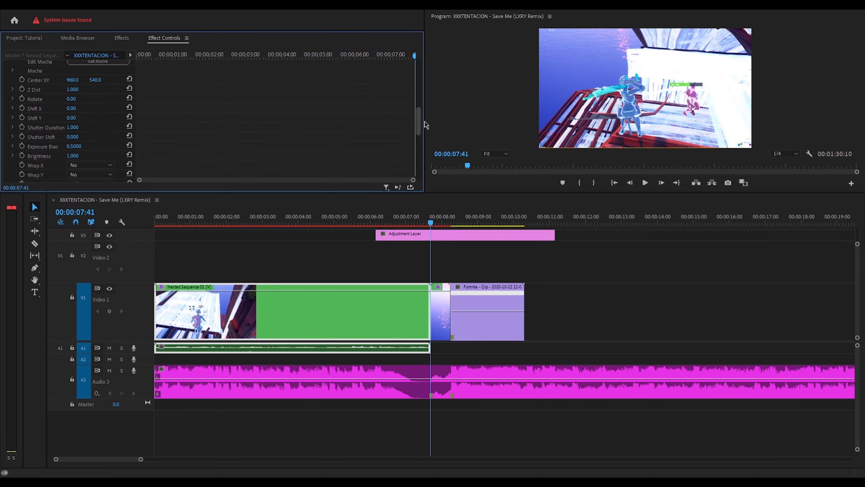
{"action": "left_click", "coordinate": [21, 90]}
{"action": "scroll", "coordinate": [275, 138], "scroll_direction": "down", "scroll_amount": 2}
{"action": "left_click", "coordinate": [90, 134]}
{"action": "left_click", "coordinate": [93, 149]}
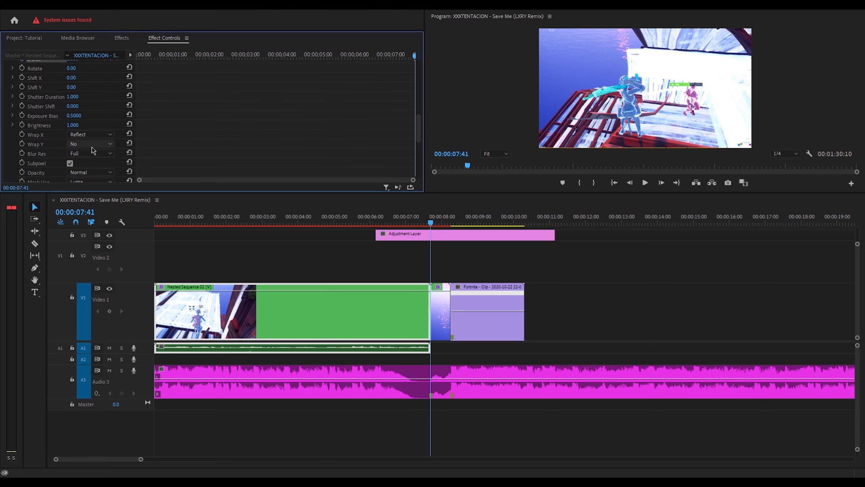
{"action": "left_click", "coordinate": [98, 168]}
- Set Z Dist to 1.2 at 07:41 for the second keyframe
{"action": "left_click_drag", "start_coordinate": [418, 129], "coordinate": [418, 116]}
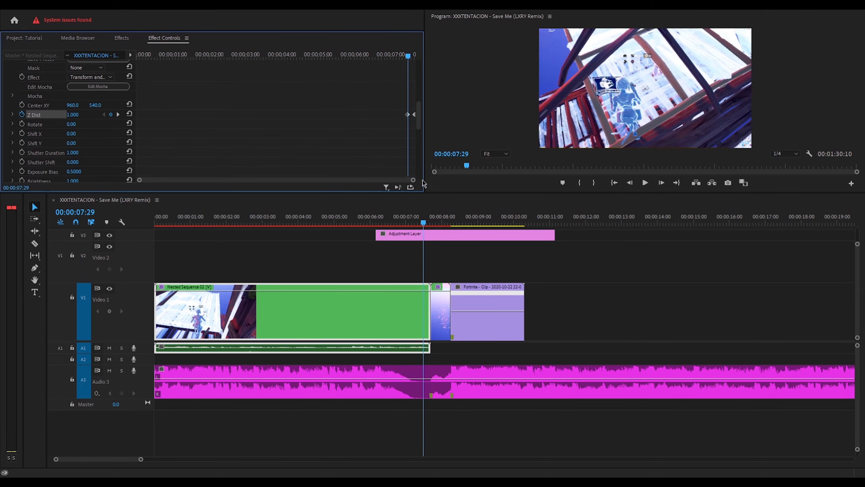
{"action": "left_click_drag", "start_coordinate": [414, 180], "coordinate": [315, 186]}
{"action": "key", "text": "Right"}
{"action": "key", "text": "Right"}
{"action": "key", "text": "Right"}
{"action": "key", "text": "Right"}
{"action": "key", "text": "Right"}
{"action": "key", "text": "Right"}
{"action": "key", "text": "Right"}
{"action": "key", "text": "Right"}
{"action": "key", "text": "Right"}
{"action": "key", "text": "Right"}
{"action": "key", "text": "Right"}
{"action": "key", "text": "Right"}
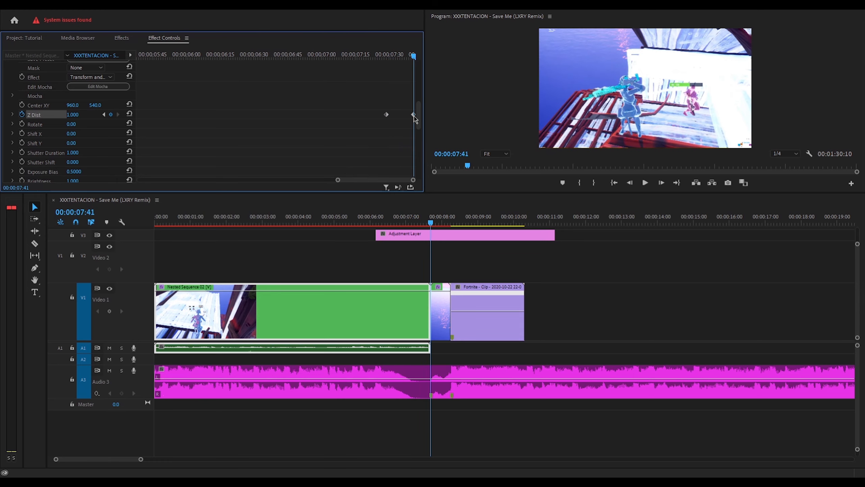
{"action": "left_click", "coordinate": [76, 115]}
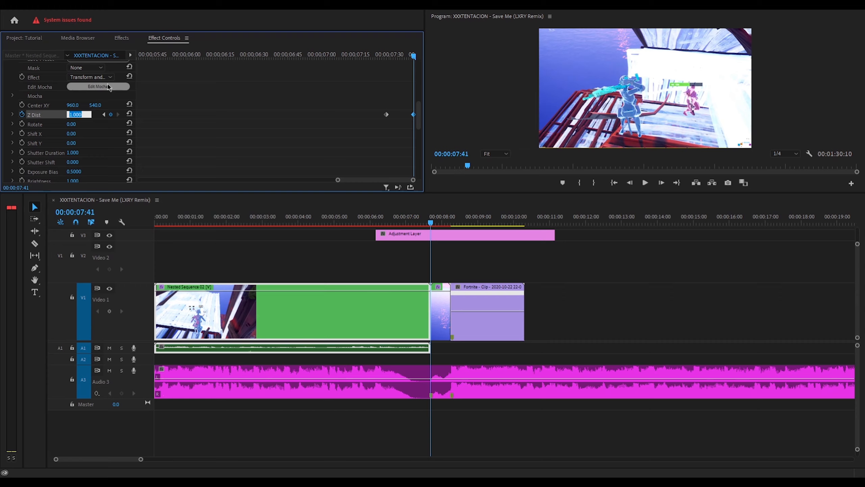
{"action": "type", "text": "1.2"}
{"action": "key", "text": "Return"}
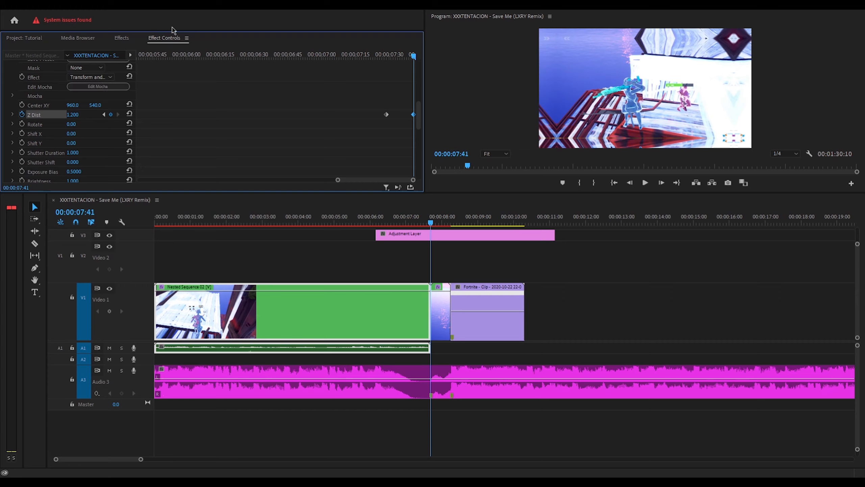
- Keyframe Shift X from 0 at 07:29 to 283 at 07:41, then expand Z Dist's graph
{"action": "left_click", "coordinate": [22, 133]}
{"action": "key", "text": "Left"}
{"action": "key", "text": "Left"}
{"action": "key", "text": "Left"}
{"action": "key", "text": "Left"}
{"action": "key", "text": "Left"}
{"action": "key", "text": "Left"}
{"action": "key", "text": "Left"}
{"action": "key", "text": "Left"}
{"action": "key", "text": "Left"}
{"action": "key", "text": "Left"}
{"action": "key", "text": "Left"}
{"action": "key", "text": "Left"}
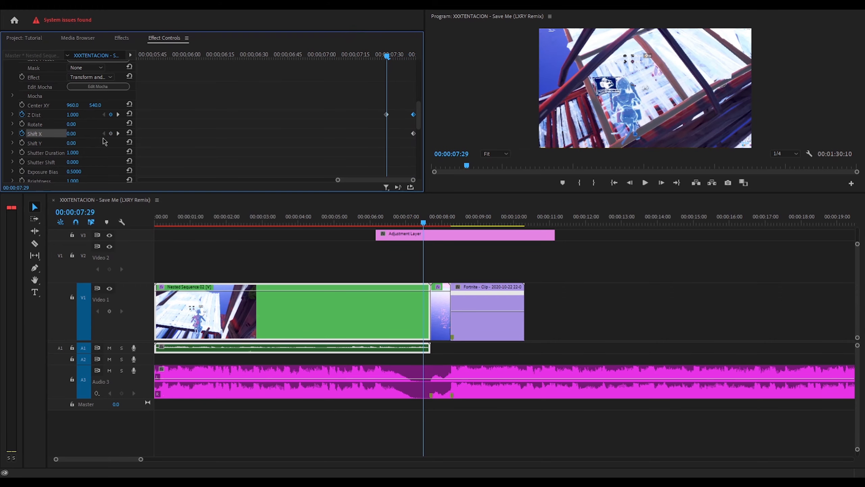
{"action": "left_click", "coordinate": [111, 134]}
{"action": "key", "text": "Right"}
{"action": "key", "text": "Right"}
{"action": "key", "text": "Right"}
{"action": "key", "text": "Right"}
{"action": "key", "text": "Right"}
{"action": "key", "text": "Right"}
{"action": "key", "text": "Right"}
{"action": "key", "text": "Right"}
{"action": "key", "text": "Right"}
{"action": "key", "text": "Right"}
{"action": "key", "text": "Right"}
{"action": "key", "text": "Right"}
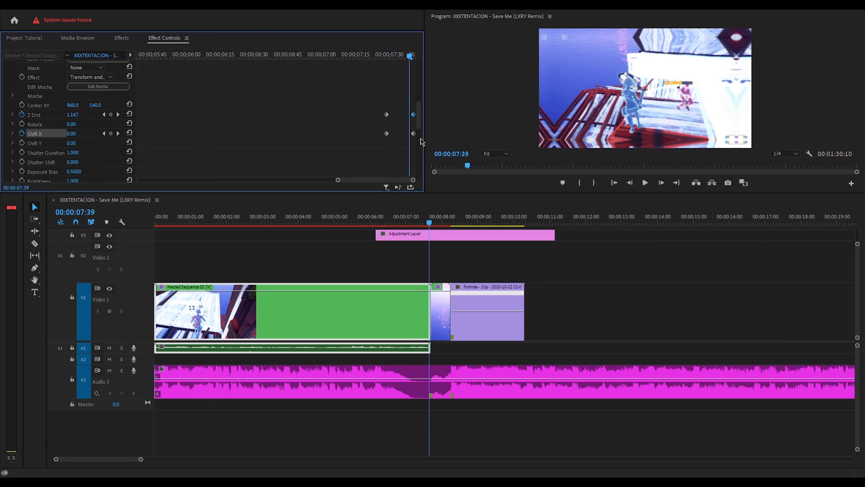
{"action": "left_click_drag", "start_coordinate": [71, 134], "coordinate": [167, 134]}
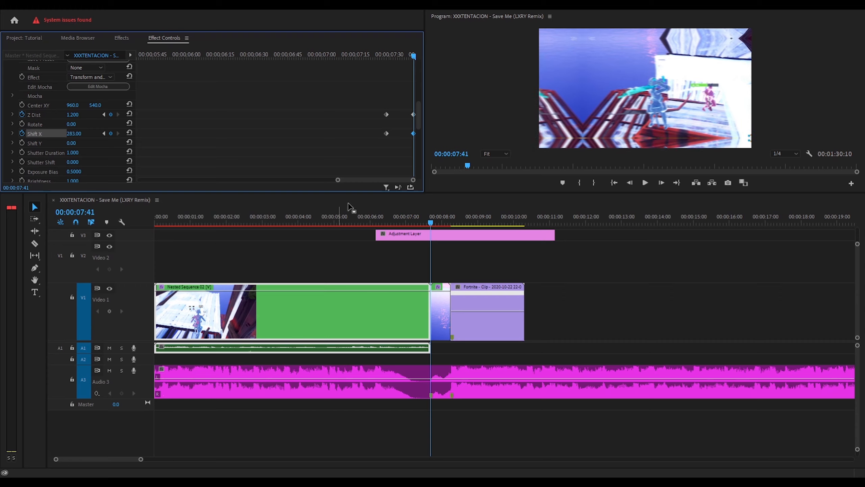
{"action": "left_click", "coordinate": [13, 115]}
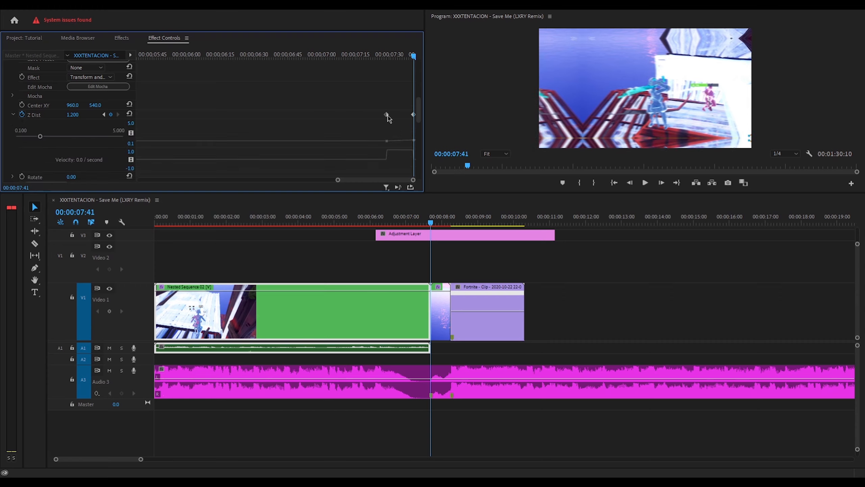
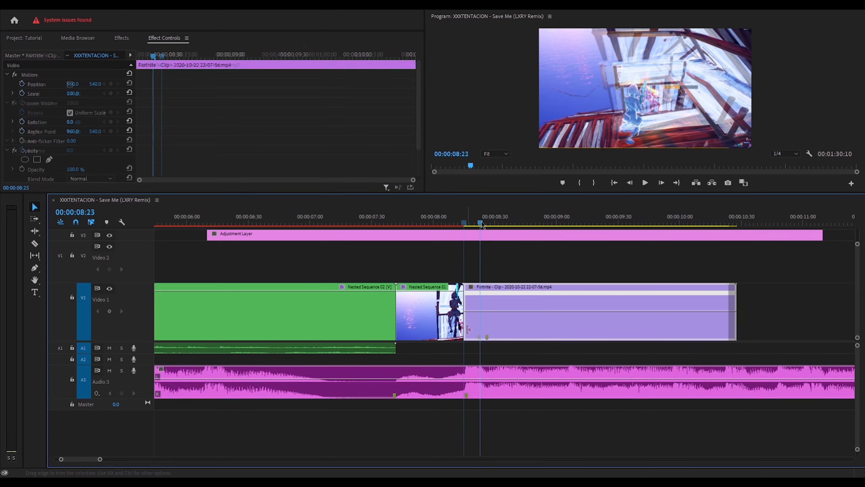
- Add a speed keyframe just after the Fortnite clip's start and lower the speed from about 180%
{"action": "left_click_drag", "start_coordinate": [470, 222], "coordinate": [501, 218]}
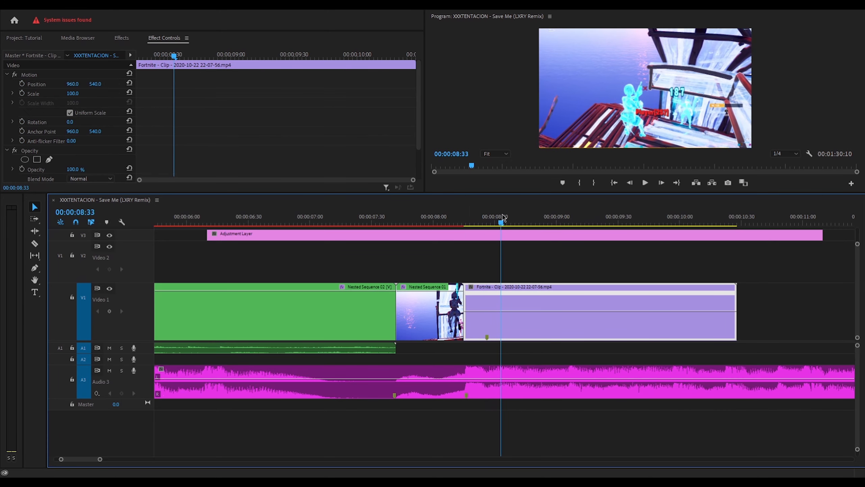
{"action": "scroll", "coordinate": [175, 180], "scroll_direction": "down", "scroll_amount": 2}
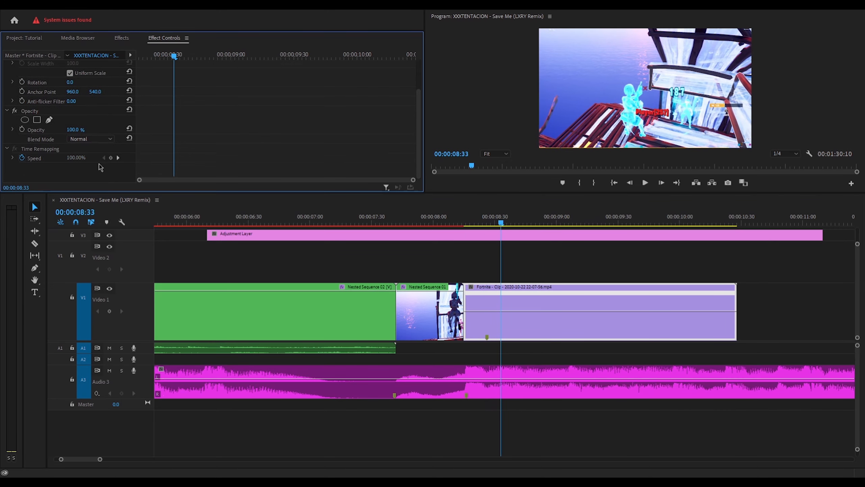
{"action": "left_click", "coordinate": [111, 157]}
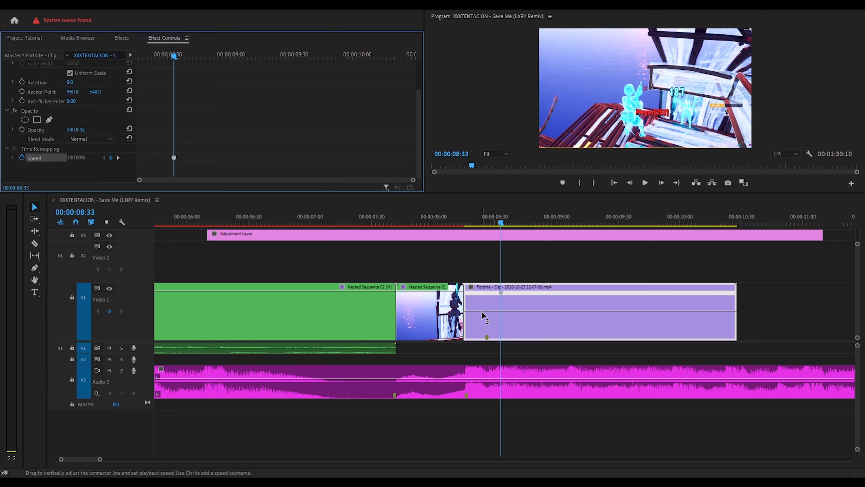
{"action": "key", "text": "Left"}
{"action": "key", "text": "Left"}
{"action": "key", "text": "Left"}
{"action": "key", "text": "Left"}
{"action": "key", "text": "Left"}
{"action": "key", "text": "Left"}
{"action": "key", "text": "Left"}
{"action": "key", "text": "Left"}
{"action": "key", "text": "Left"}
{"action": "key", "text": "Left"}
{"action": "key", "text": "Left"}
{"action": "key", "text": "Left"}
{"action": "key", "text": "Left"}
{"action": "left_click_drag", "start_coordinate": [482, 311], "coordinate": [483, 323]}
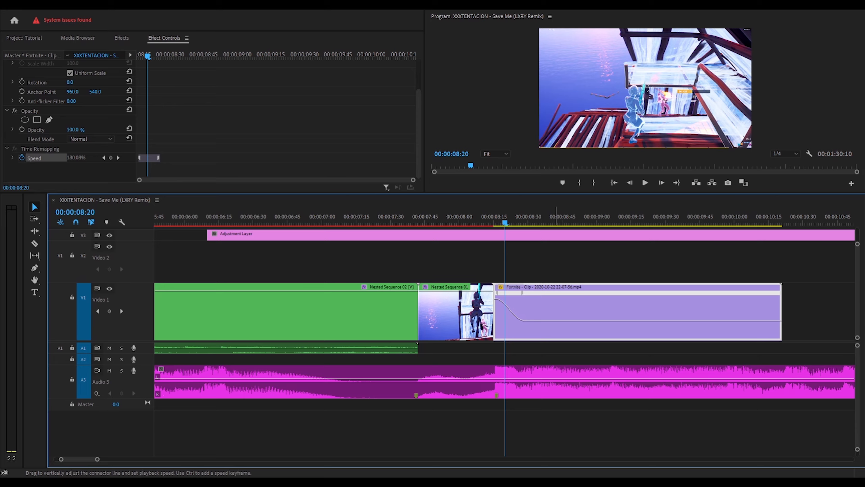
- Fine-tune the slowed speed, zoom the timeline out and play back the edit
{"action": "left_click_drag", "start_coordinate": [556, 321], "coordinate": [557, 321]}
{"action": "left_click_drag", "start_coordinate": [97, 459], "coordinate": [122, 459]}
{"action": "left_click", "coordinate": [479, 220]}
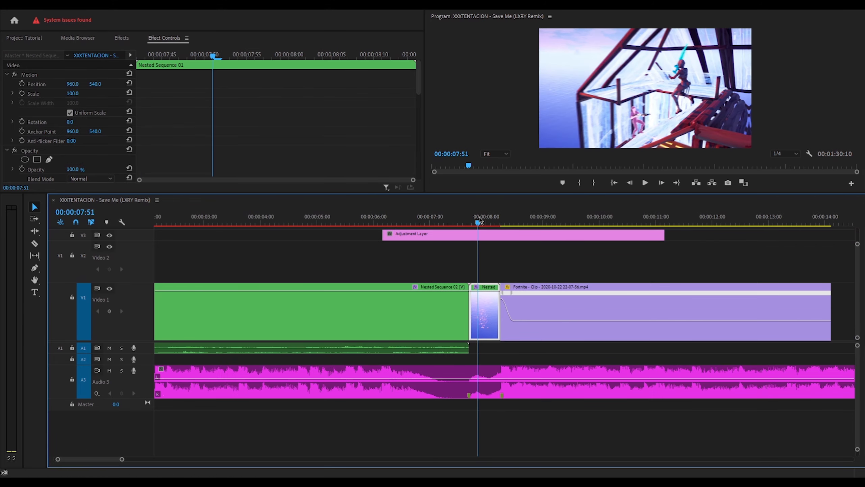
{"action": "key", "text": "space"}
{"action": "key", "text": "space"}
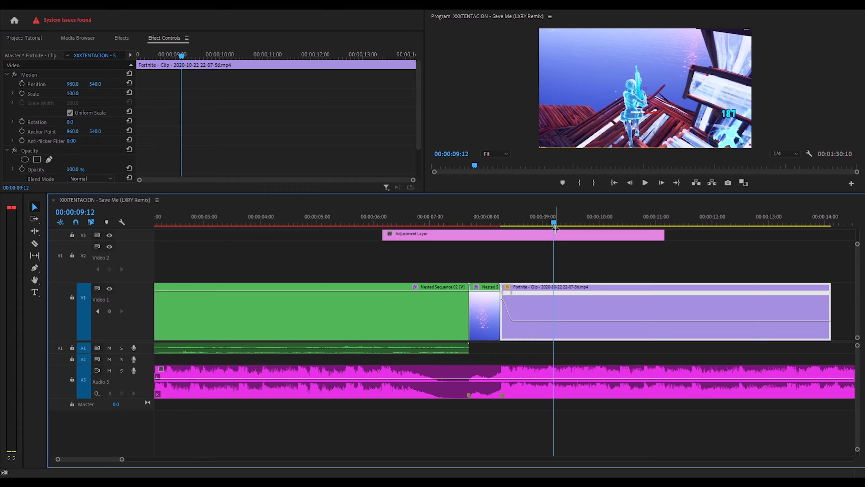
{"action": "left_click_drag", "start_coordinate": [553, 222], "coordinate": [434, 223]}
{"action": "key", "text": "space"}
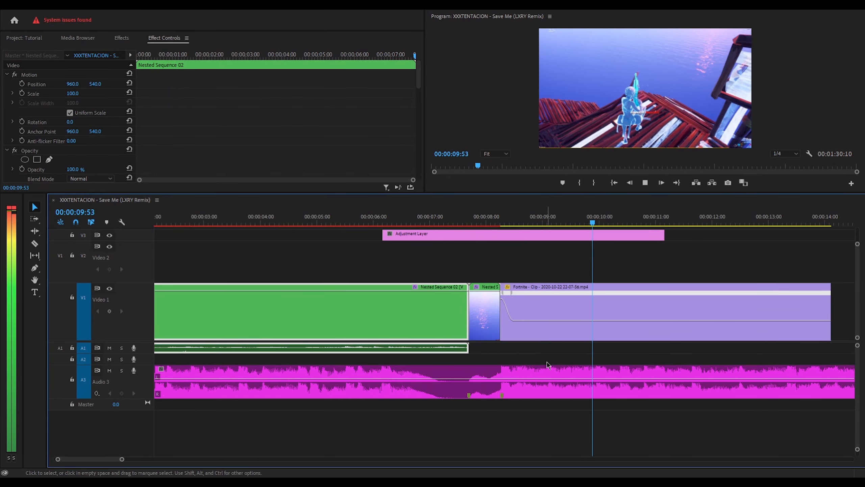
{"action": "left_click", "coordinate": [578, 317]}
- Render the sequence previews and save the project
{"action": "mouse_move", "coordinate": [340, 223]}
{"action": "left_mouse_down"}
{"action": "mouse_move", "coordinate": [379, 224]}
{"action": "mouse_move", "coordinate": [347, 221]}
{"action": "left_mouse_up"}
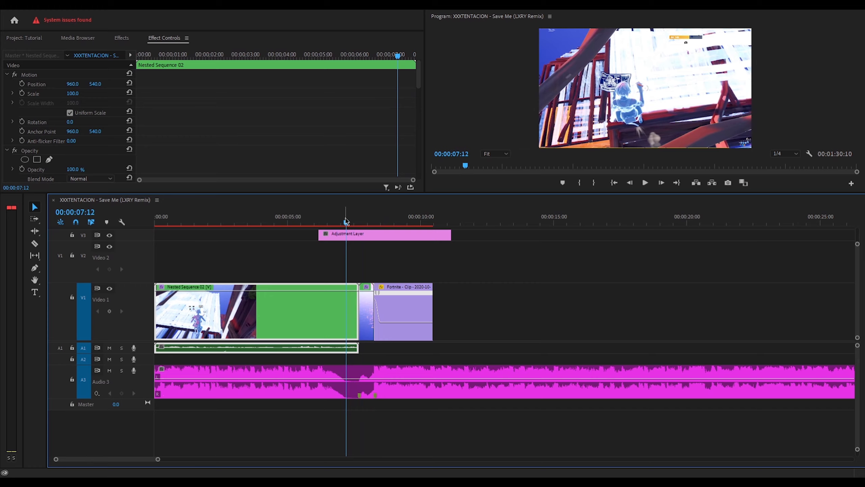
{"action": "key", "text": "Return"}
{"action": "key", "text": "ctrl+s"}
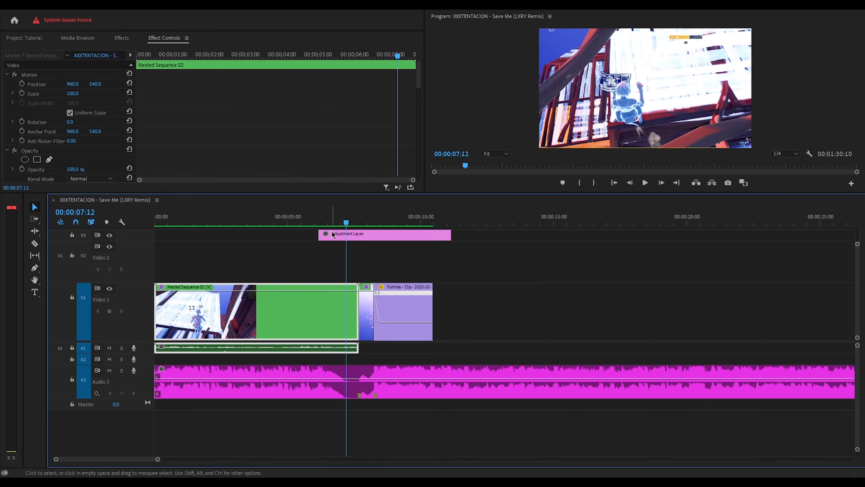
{"action": "left_click_drag", "start_coordinate": [167, 225], "coordinate": [400, 225]}
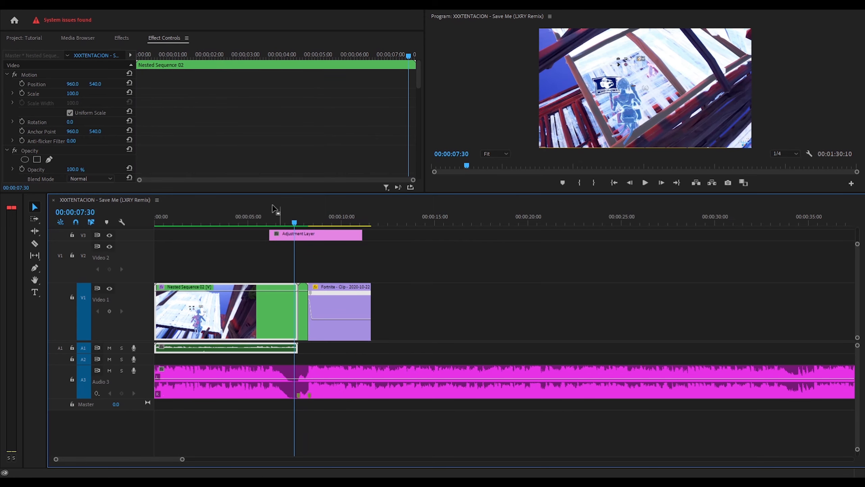
- Clear the old search in the Effects panel and return to the Project bin
{"action": "left_click", "coordinate": [30, 38]}
{"action": "left_click", "coordinate": [122, 37]}
{"action": "left_click", "coordinate": [3, 50]}
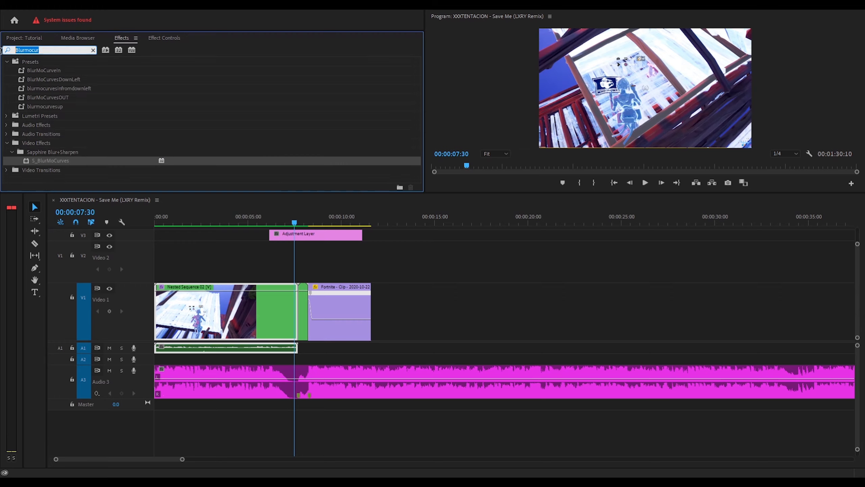
{"action": "key", "text": "BackSpace"}
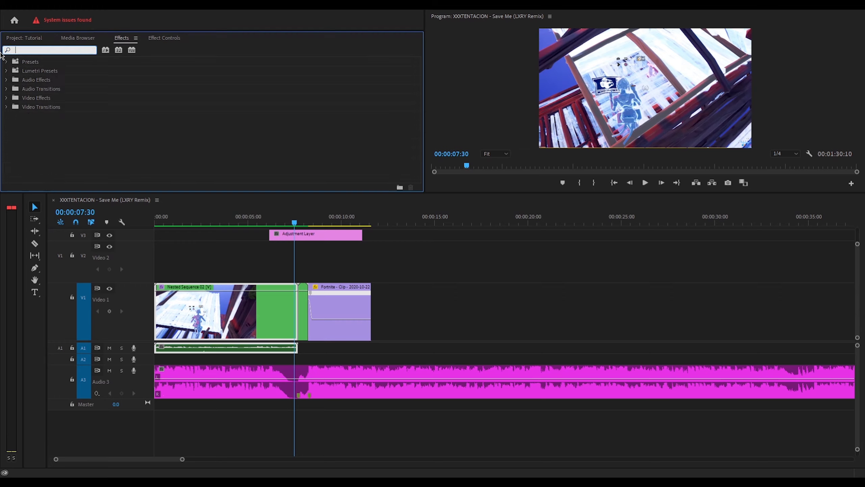
{"action": "left_click", "coordinate": [27, 37]}
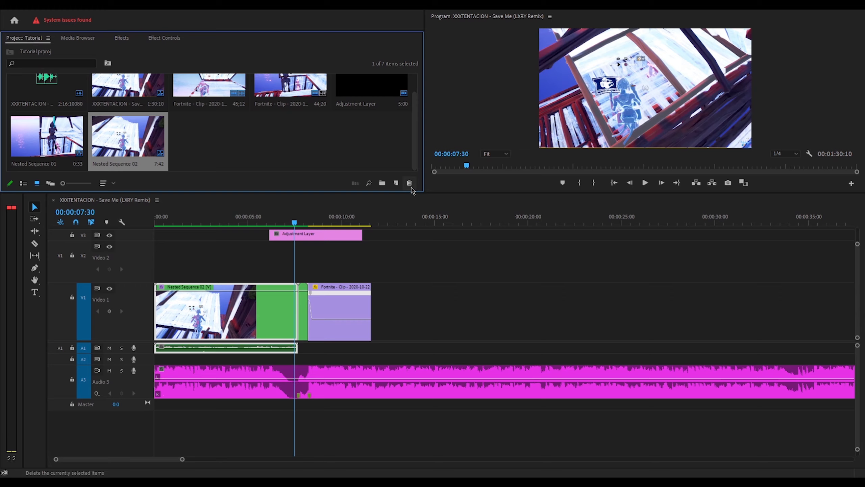
- Create a new adjustment layer and place it on V2 over Nested Sequence 01
{"action": "left_click", "coordinate": [399, 186]}
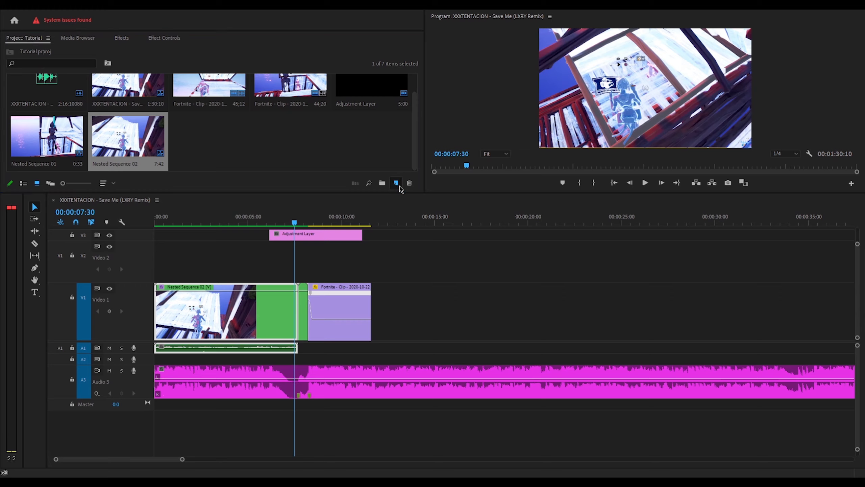
{"action": "left_click", "coordinate": [425, 228]}
{"action": "left_click", "coordinate": [448, 276]}
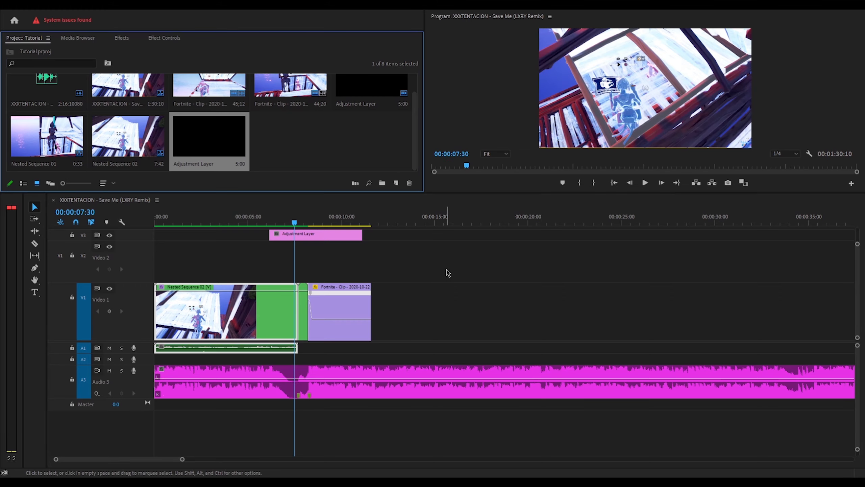
{"action": "left_click_drag", "start_coordinate": [218, 160], "coordinate": [288, 256]}
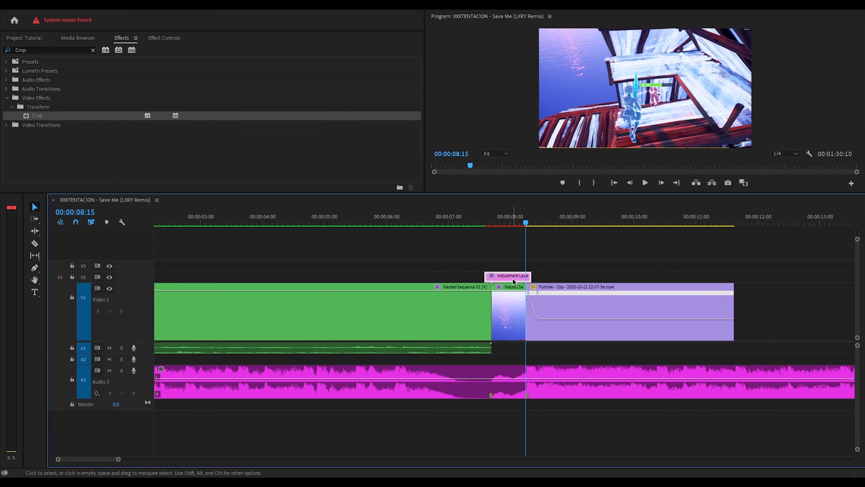
- In the adjustment layer's Effect Controls, turn on keyframing for Crop Top and Bottom
{"action": "key", "text": "Left"}
{"action": "key", "text": "Left"}
{"action": "key", "text": "Left"}
{"action": "key", "text": "Left"}
{"action": "key", "text": "Left"}
{"action": "key", "text": "Left"}
{"action": "key", "text": "Left"}
{"action": "key", "text": "Left"}
{"action": "key", "text": "Left"}
{"action": "key", "text": "Left"}
{"action": "key", "text": "Left"}
{"action": "key", "text": "Left"}
{"action": "key", "text": "Left"}
{"action": "left_click", "coordinate": [174, 40]}
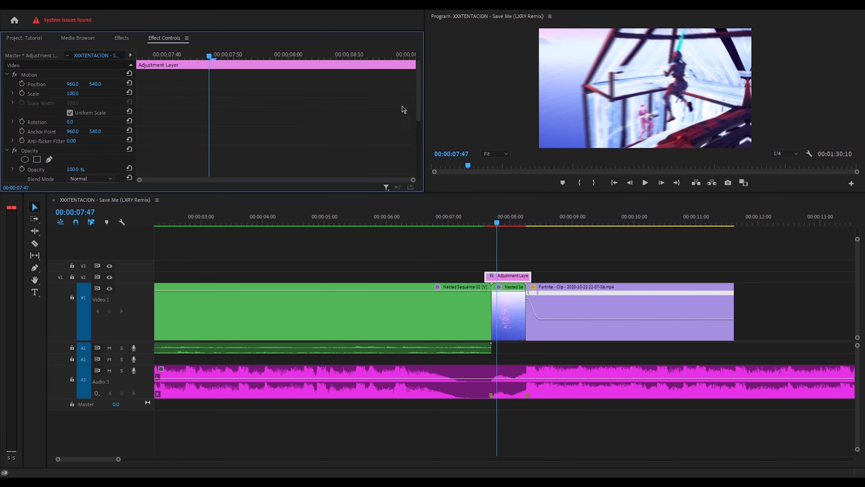
{"action": "left_click_drag", "start_coordinate": [418, 117], "coordinate": [416, 182]}
{"action": "left_click", "coordinate": [139, 56]}
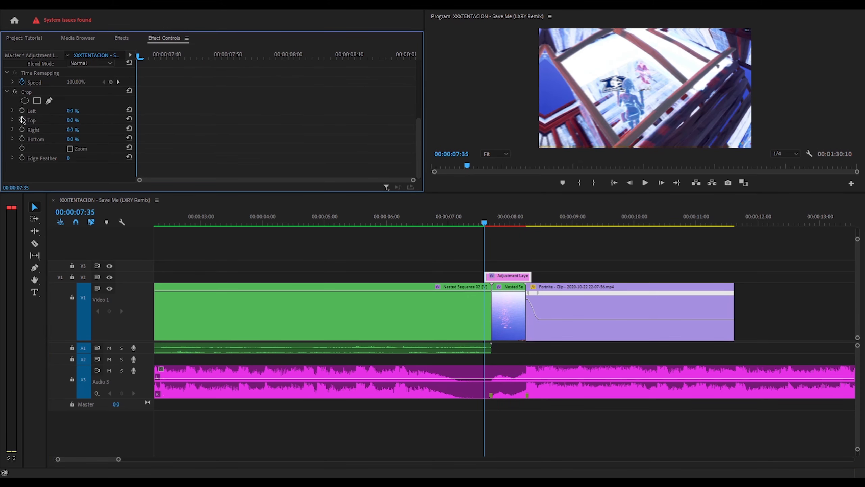
{"action": "left_click", "coordinate": [22, 119]}
{"action": "left_click", "coordinate": [22, 139]}
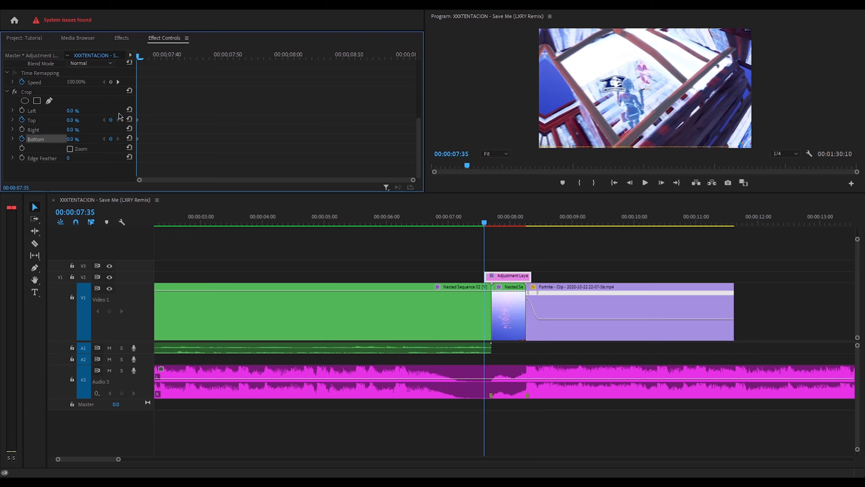
{"action": "key", "text": "Right"}
{"action": "key", "text": "Right"}
{"action": "key", "text": "Right"}
{"action": "key", "text": "Right"}
{"action": "key", "text": "Right"}
{"action": "key", "text": "Right"}
{"action": "key", "text": "Right"}
{"action": "key", "text": "Right"}
{"action": "key", "text": "Right"}
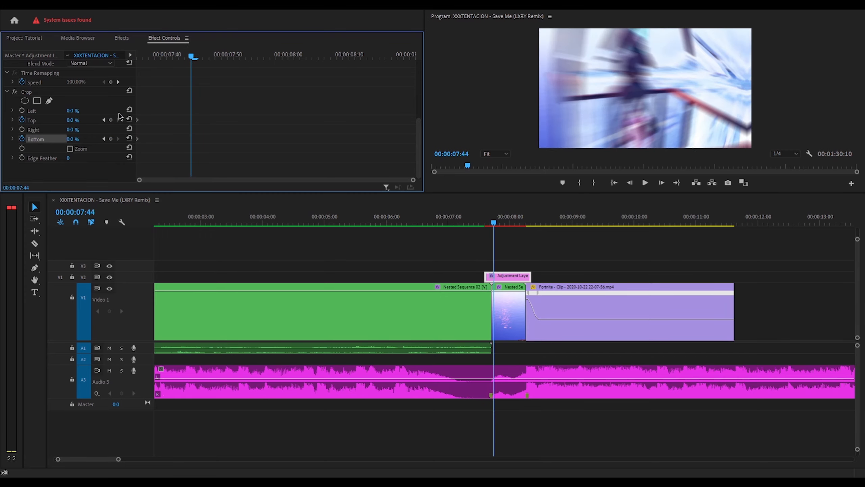
{"action": "key", "text": "Right"}
{"action": "key", "text": "Right"}
{"action": "key", "text": "Right"}
{"action": "key", "text": "Right"}
{"action": "key", "text": "Right"}
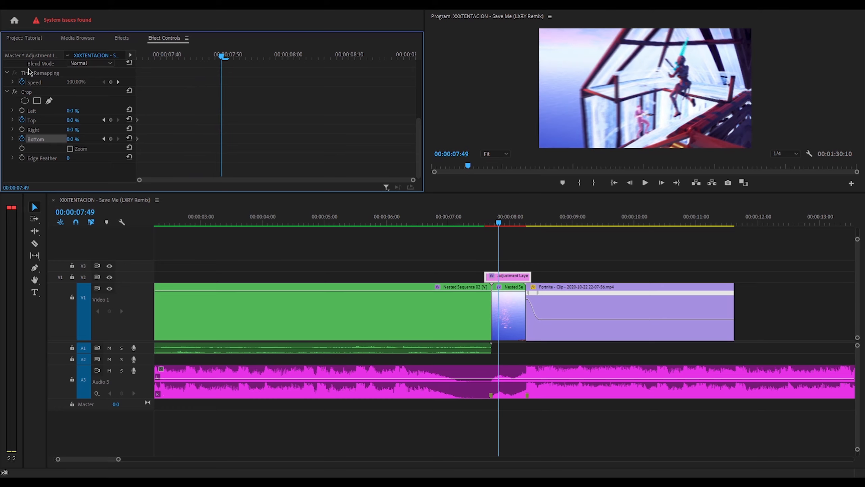
- Add Crop Top and Bottom keyframes and set both to 7%
{"action": "left_click", "coordinate": [110, 139]}
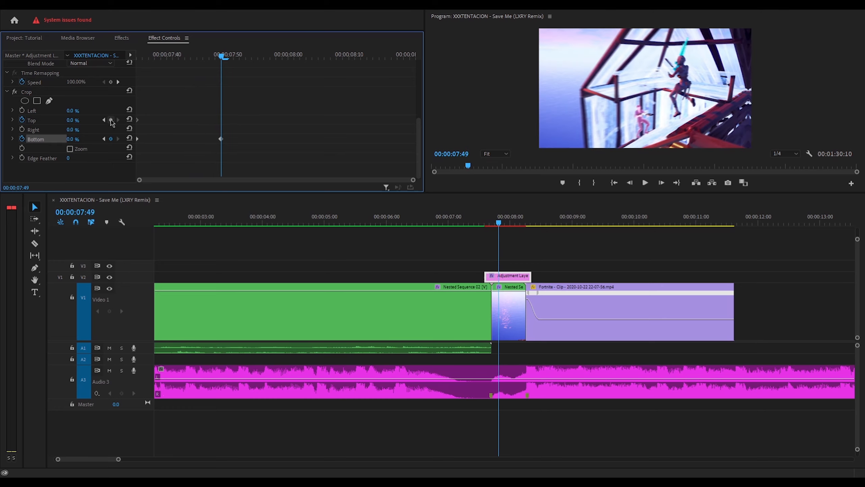
{"action": "left_click", "coordinate": [111, 120]}
{"action": "left_click", "coordinate": [78, 137]}
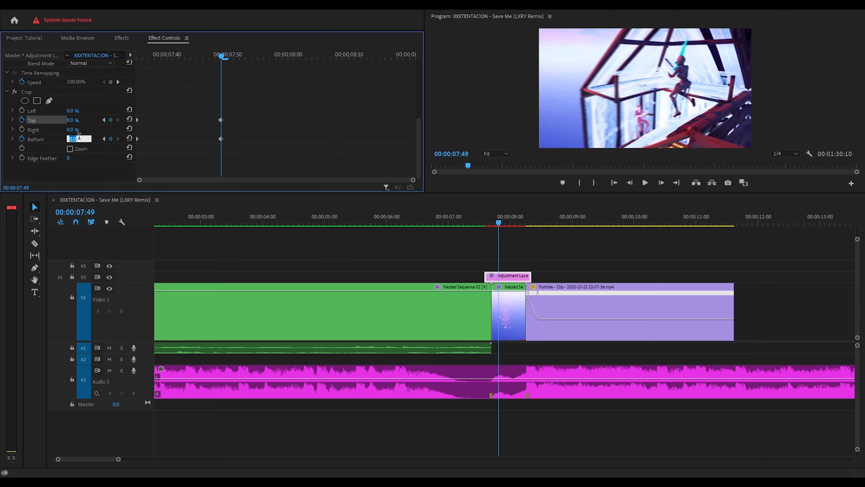
{"action": "type", "text": "7"}
{"action": "key", "text": "Return"}
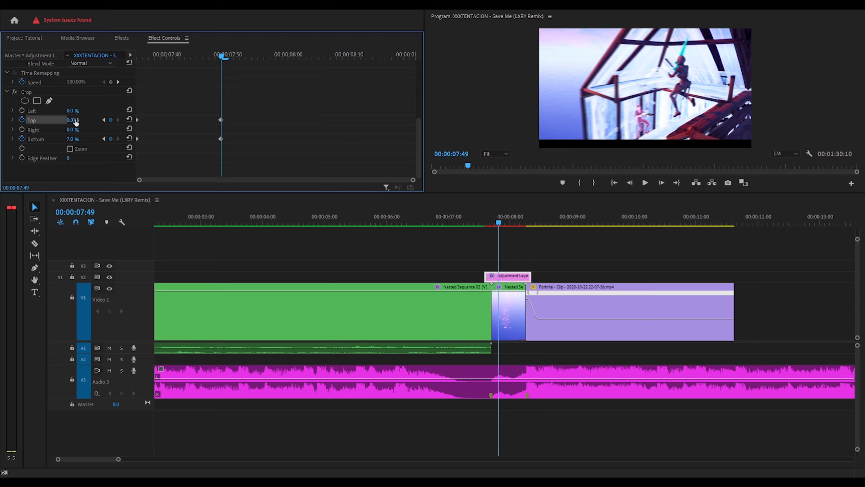
{"action": "left_click", "coordinate": [79, 120]}
{"action": "type", "text": "7"}
{"action": "key", "text": "Return"}
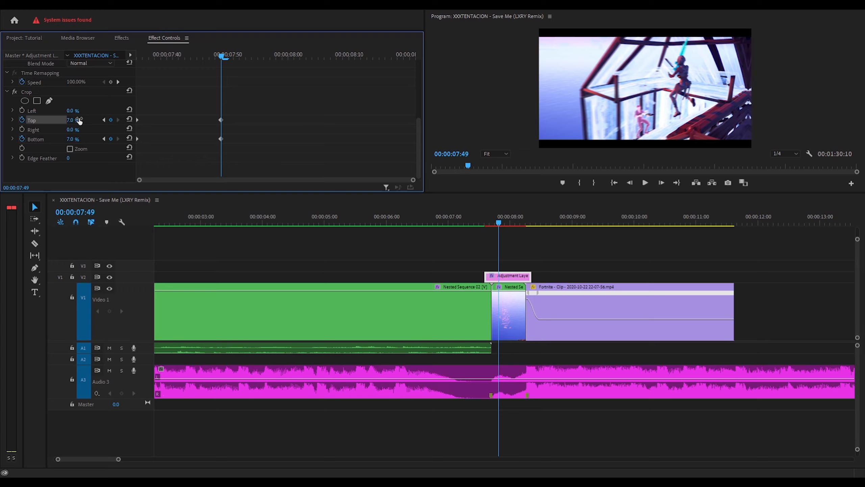
- Play the letterboxed section, then add a 7% crop keyframe at 00:00:08:10
{"action": "key", "text": "space"}
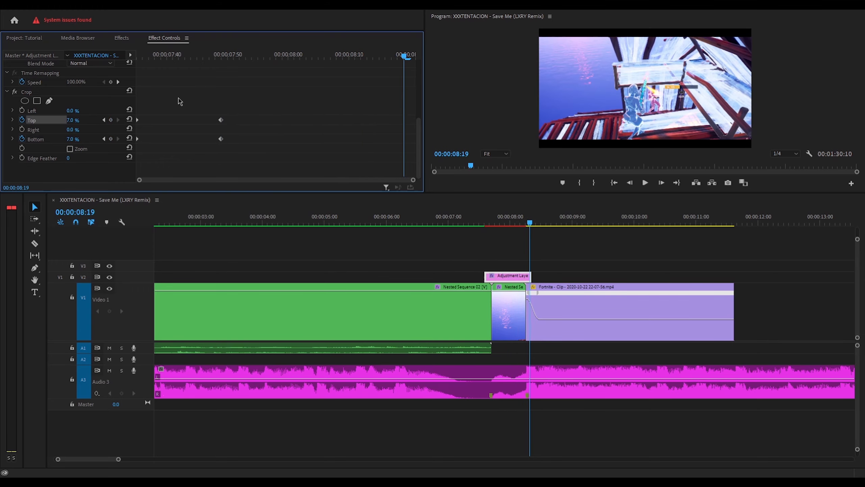
{"action": "scroll", "coordinate": [180, 101], "scroll_direction": "up", "scroll_amount": 3}
{"action": "left_click", "coordinate": [518, 275]}
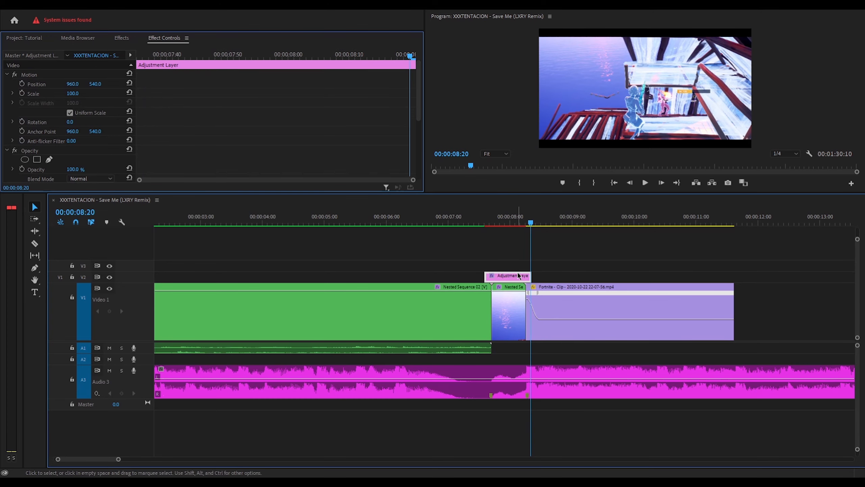
{"action": "scroll", "coordinate": [110, 143], "scroll_direction": "down", "scroll_amount": 5}
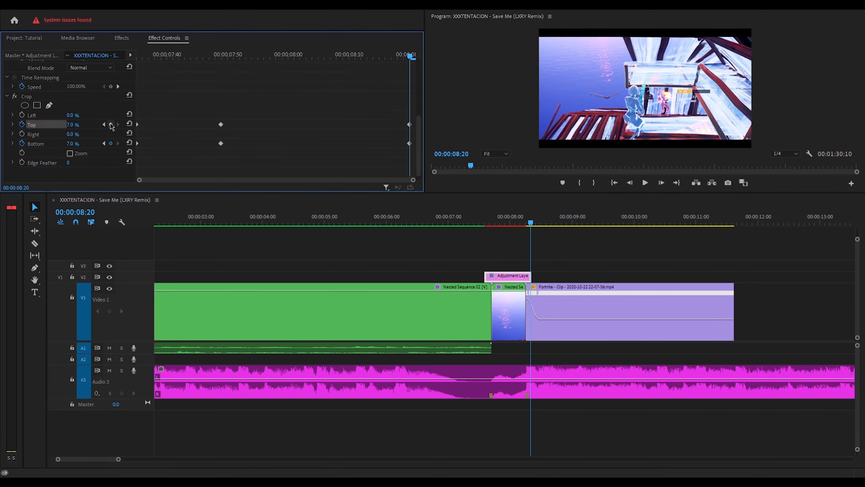
{"action": "key", "text": "Left"}
{"action": "key", "text": "Left"}
{"action": "key", "text": "Left"}
{"action": "key", "text": "Left"}
{"action": "key", "text": "Left"}
{"action": "key", "text": "Left"}
{"action": "key", "text": "Left"}
{"action": "key", "text": "Left"}
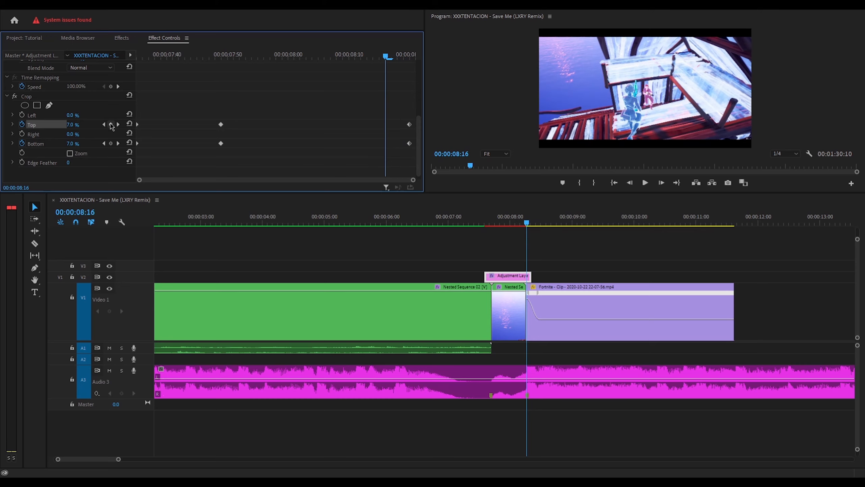
{"action": "key", "text": "Left"}
{"action": "key", "text": "Left"}
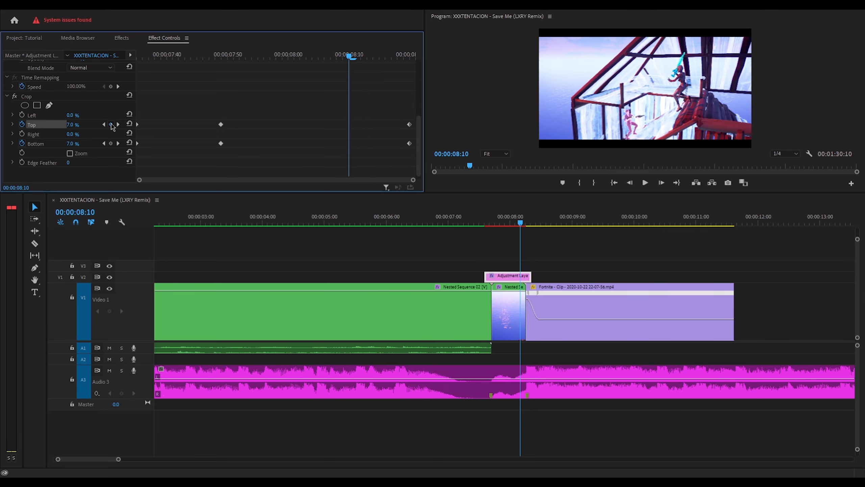
{"action": "left_click", "coordinate": [111, 144]}
- Set Crop Top and Bottom to 0% with the final keyframe at 00:00:08:19
{"action": "left_click_drag", "start_coordinate": [398, 56], "coordinate": [409, 137]}
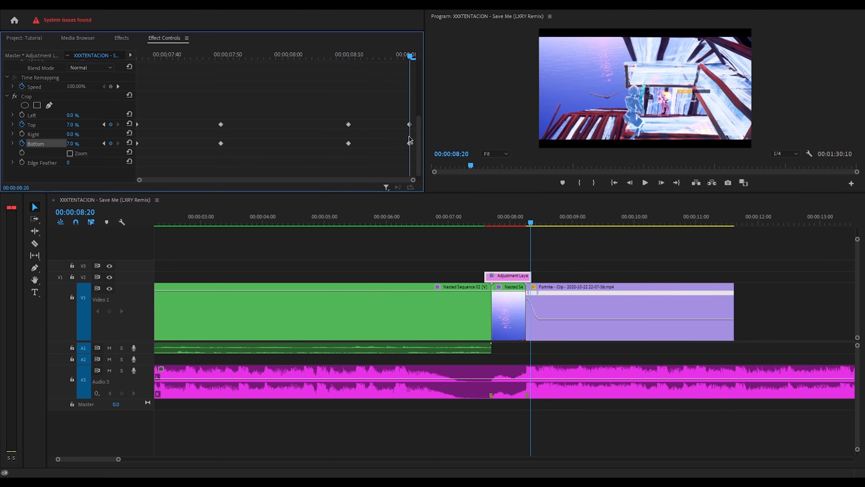
{"action": "left_click", "coordinate": [79, 124]}
{"action": "type", "text": "0"}
{"action": "left_click", "coordinate": [408, 144]}
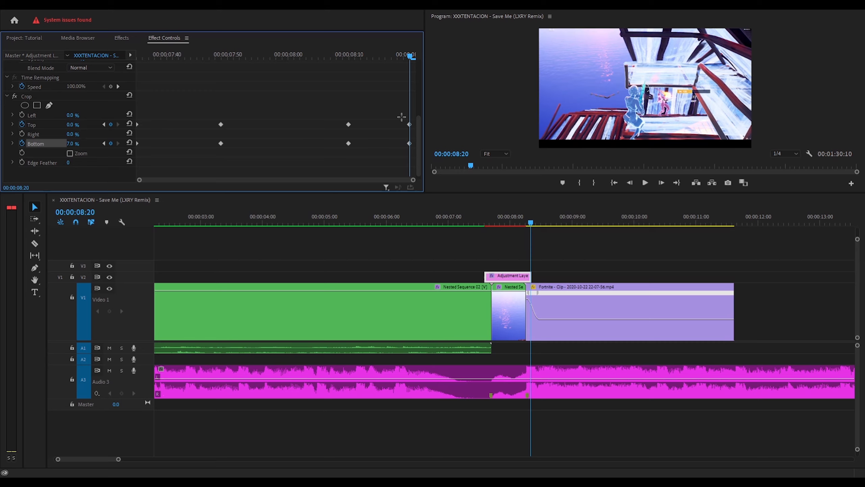
{"action": "left_click", "coordinate": [72, 143]}
{"action": "type", "text": "0"}
{"action": "left_click", "coordinate": [393, 117]}
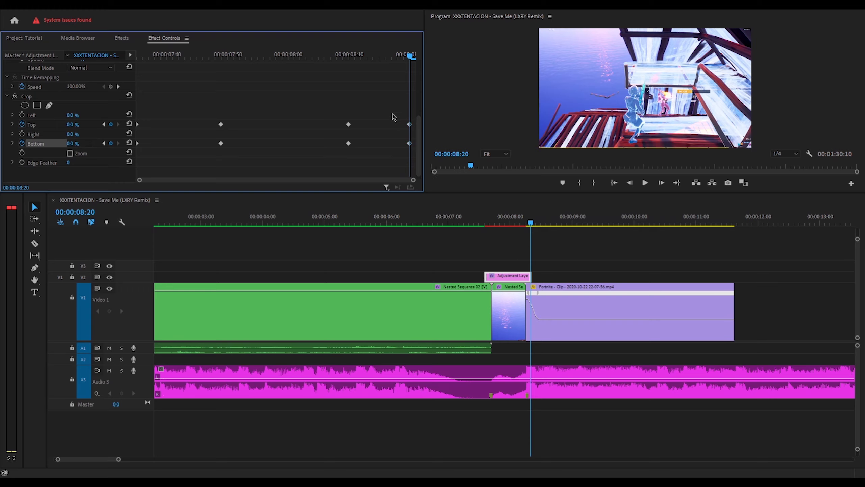
{"action": "key", "text": "Left"}
{"action": "key", "text": "Left"}
{"action": "key", "text": "Left"}
{"action": "key", "text": "Left"}
{"action": "key", "text": "Left"}
{"action": "key", "text": "Left"}
{"action": "key", "text": "Left"}
{"action": "key", "text": "Left"}
{"action": "key", "text": "Left"}
{"action": "key", "text": "Left"}
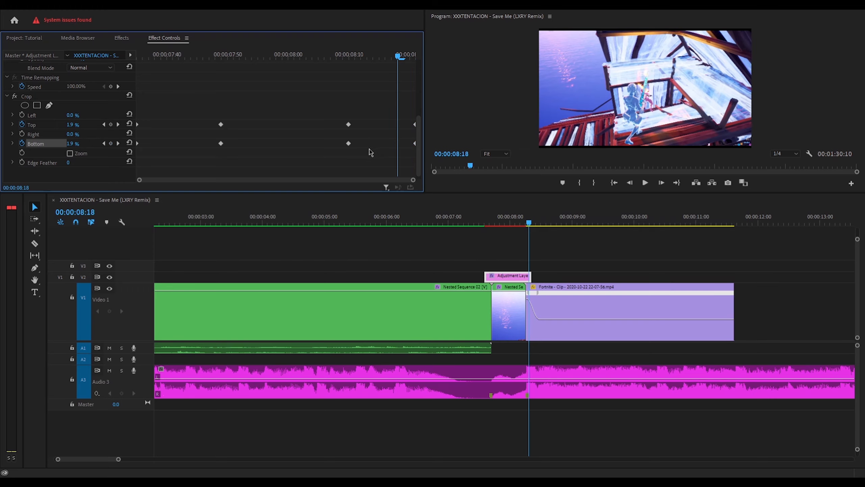
{"action": "key", "text": "Right"}
{"action": "key", "text": "Right"}
{"action": "key", "text": "Right"}
{"action": "key", "text": "Right"}
{"action": "key", "text": "Right"}
{"action": "key", "text": "Right"}
{"action": "key", "text": "Right"}
{"action": "key", "text": "Right"}
{"action": "key", "text": "Right"}
{"action": "left_click_drag", "start_coordinate": [414, 144], "coordinate": [405, 144]}
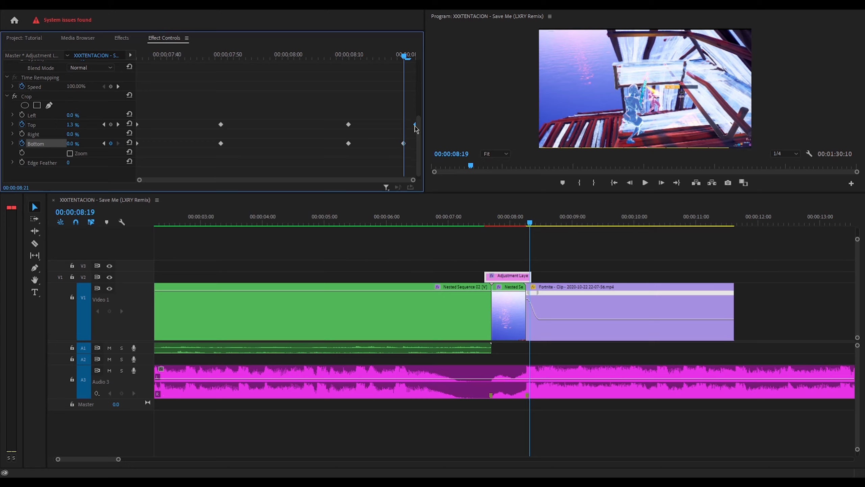
- Play back the crop transition, then nest the Fortnite clip as Nested Sequence 03
{"action": "left_click", "coordinate": [462, 222]}
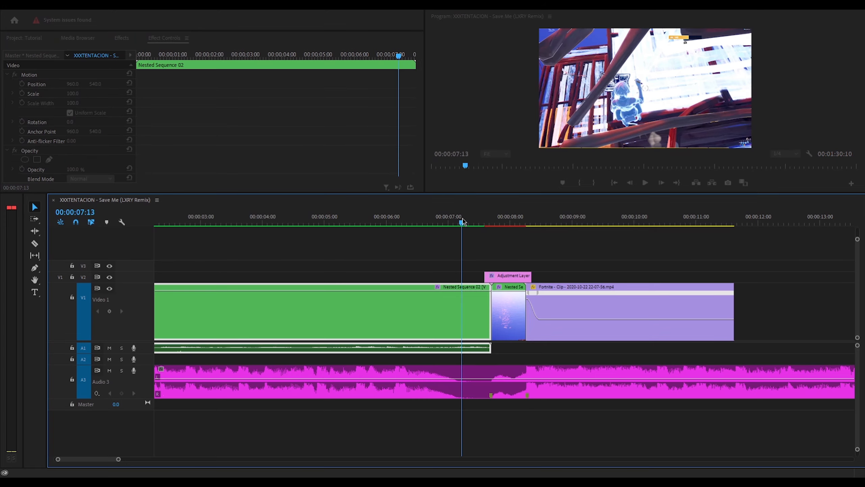
{"action": "key", "text": "space"}
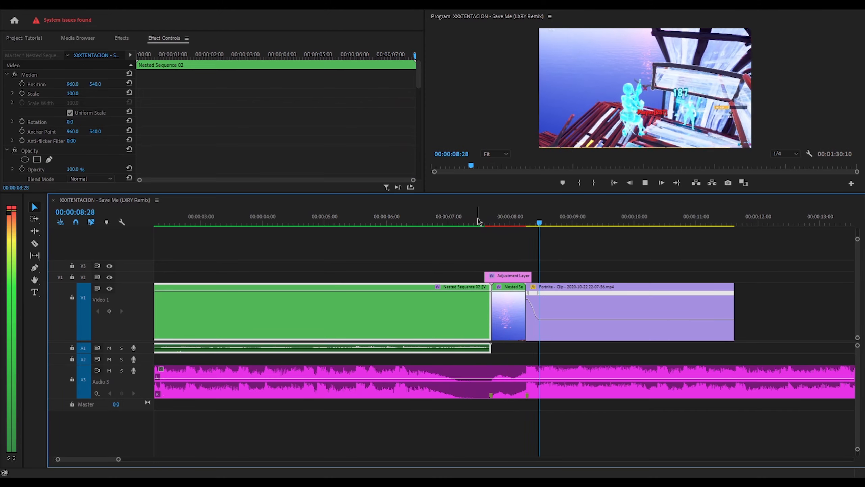
{"action": "left_click_drag", "start_coordinate": [478, 221], "coordinate": [549, 223]}
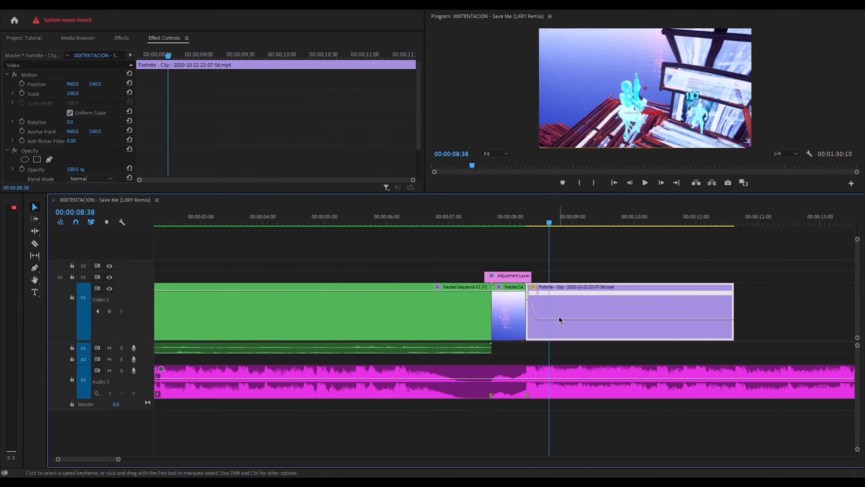
{"action": "left_click", "coordinate": [578, 264]}
{"action": "left_click", "coordinate": [422, 247]}
{"action": "left_click", "coordinate": [593, 304]}
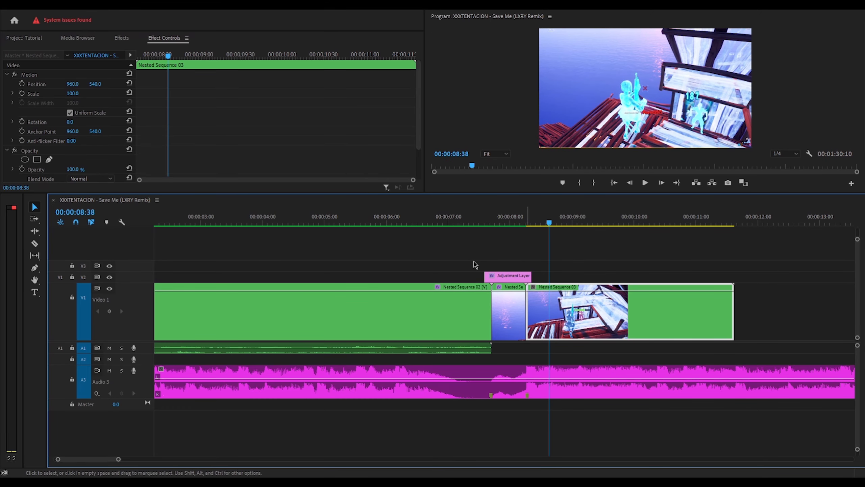
- Apply the Wow Shot preset to the adjustment layer
{"action": "left_click", "coordinate": [126, 40]}
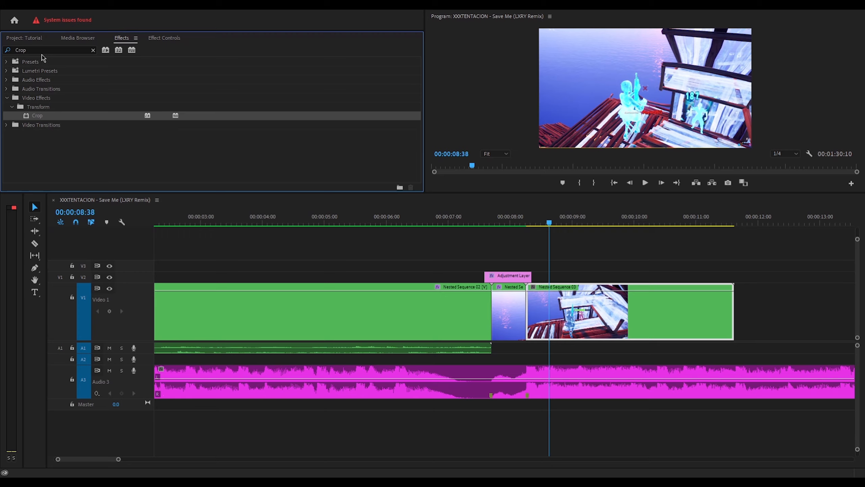
{"action": "key", "text": "BackSpace"}
{"action": "left_click_drag", "start_coordinate": [45, 51], "coordinate": [521, 276]}
{"action": "type", "text": "WOw"}
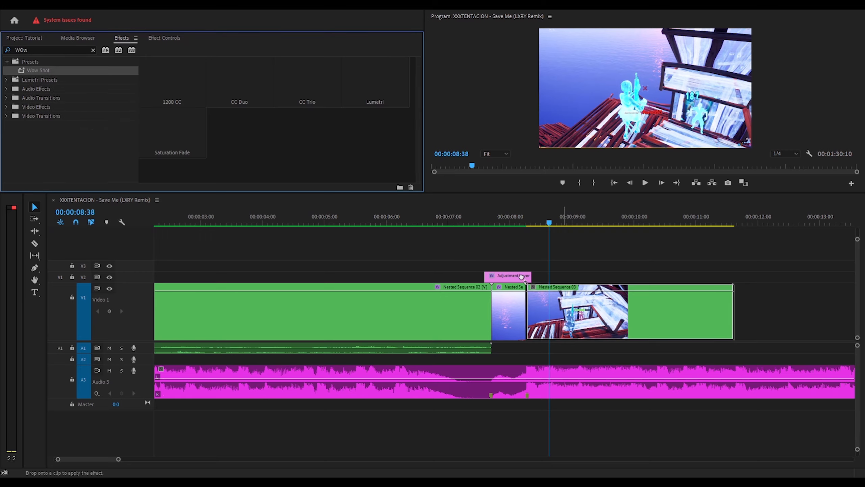
- Apply the Kill RQ preset to Nested Sequence 03
{"action": "left_click", "coordinate": [93, 50]}
{"action": "left_click", "coordinate": [50, 51]}
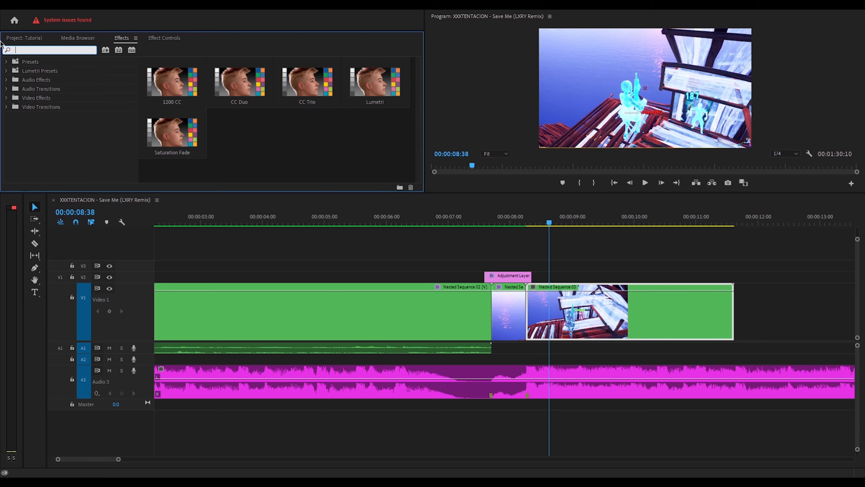
{"action": "type", "text": "Kil"}
{"action": "left_click_drag", "start_coordinate": [34, 71], "coordinate": [545, 309]}
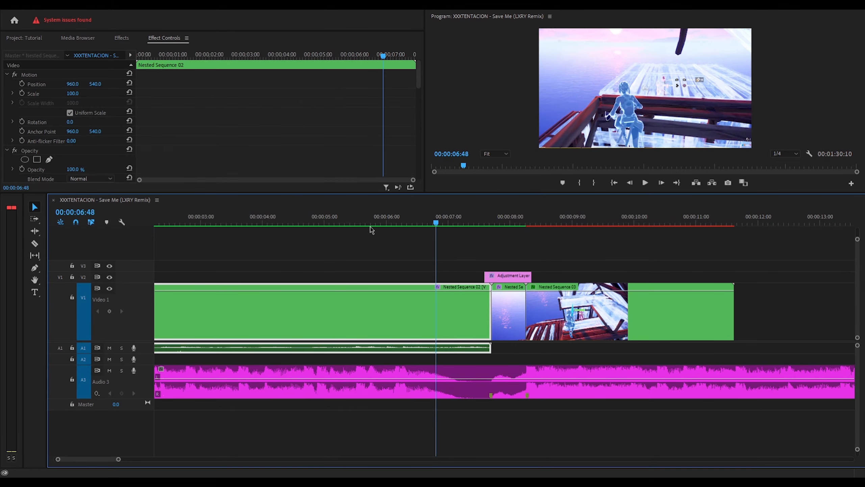
- Play the Kill RQ zoom from about 00:00:05:57, then inspect Motion (Kill RQ) Scale keyframes
{"action": "left_click", "coordinate": [383, 222]}
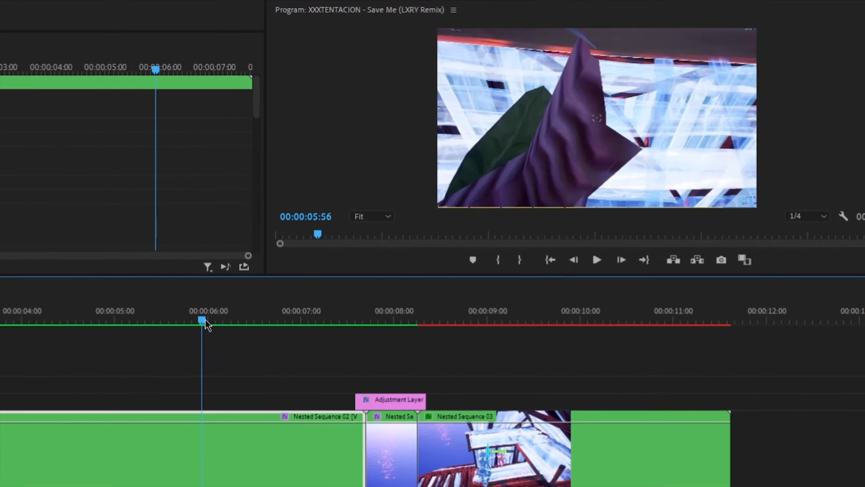
{"action": "key", "text": "space"}
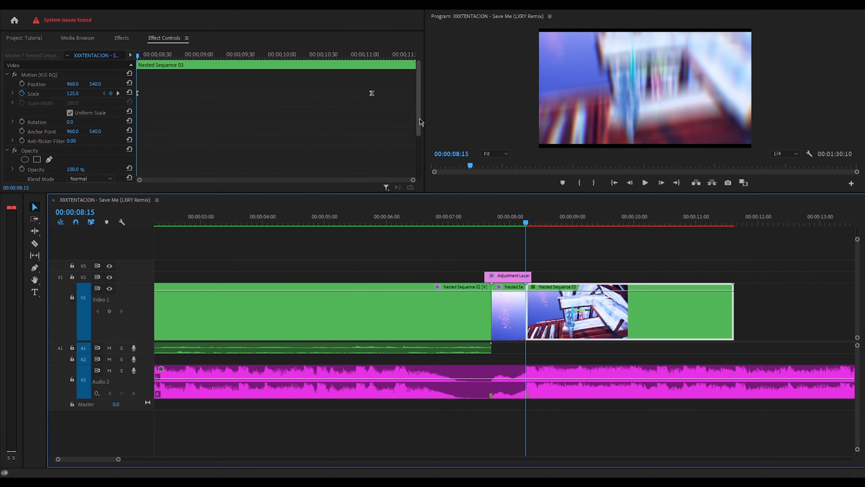
{"action": "left_click_drag", "start_coordinate": [419, 122], "coordinate": [419, 126]}
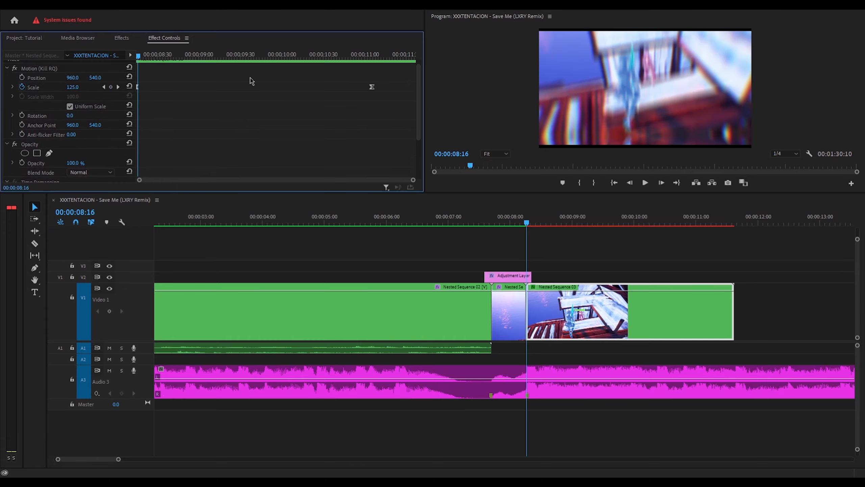
{"action": "left_click", "coordinate": [48, 70]}
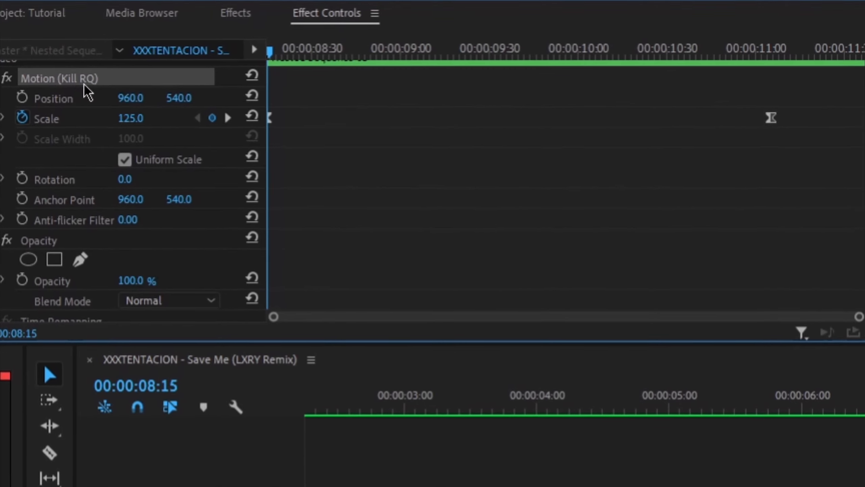
{"action": "left_click_drag", "start_coordinate": [277, 55], "coordinate": [791, 71]}
- Delete the old Scale keyframes and add a Scale keyframe of 125 at 00:00:08:15
{"action": "left_click_drag", "start_coordinate": [820, 137], "coordinate": [144, 102]}
{"action": "key", "text": "Delete"}
{"action": "left_click_drag", "start_coordinate": [316, 49], "coordinate": [272, 51]}
{"action": "left_click", "coordinate": [215, 118]}
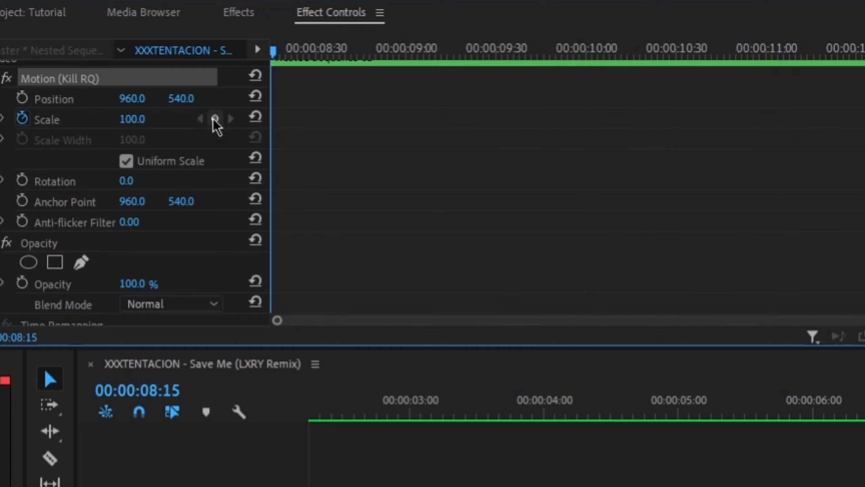
{"action": "left_click", "coordinate": [149, 119]}
{"action": "type", "text": "125"}
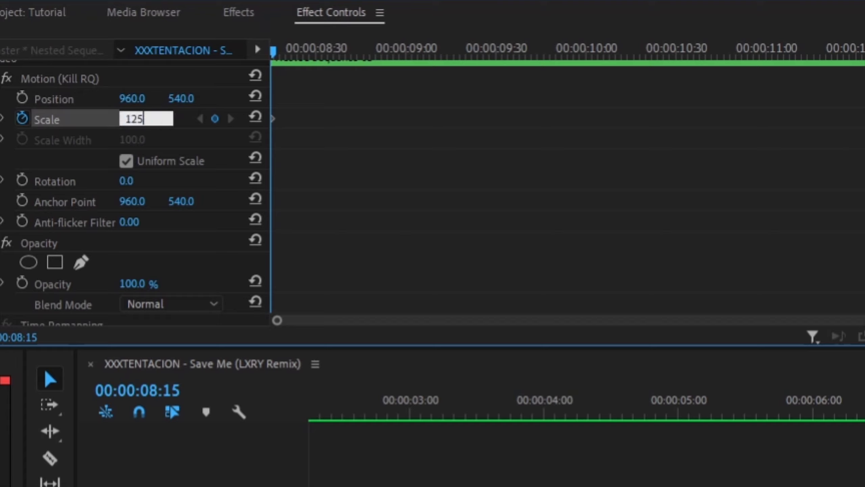
{"action": "key", "text": "Return"}
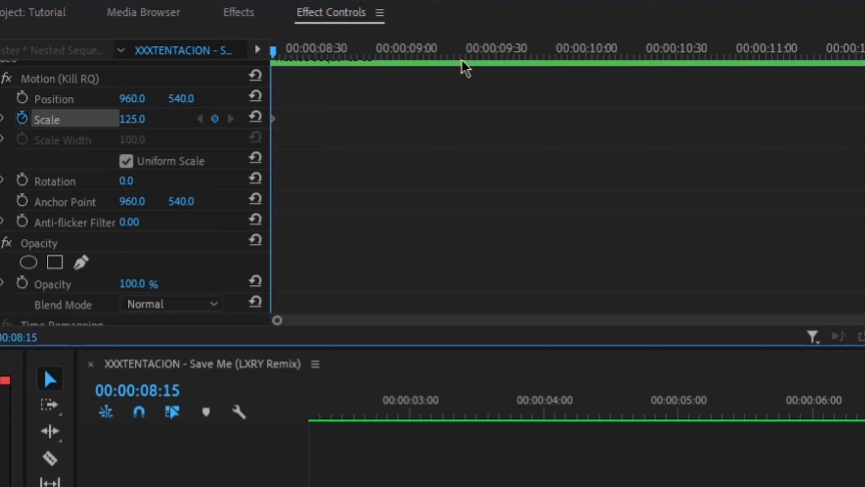
- Add Scale 100 at 00:00:11:18, ease both keyframes, and save
{"action": "left_click_drag", "start_coordinate": [466, 49], "coordinate": [820, 34]}
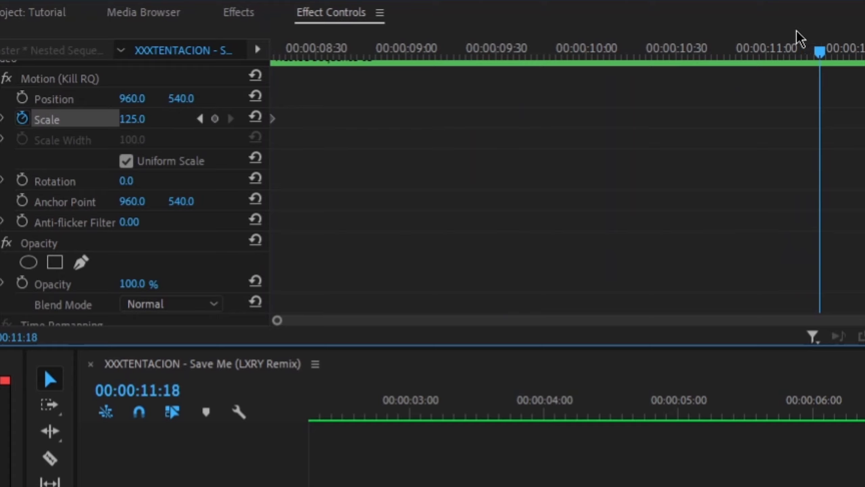
{"action": "left_click", "coordinate": [215, 119]}
{"action": "left_click", "coordinate": [135, 124]}
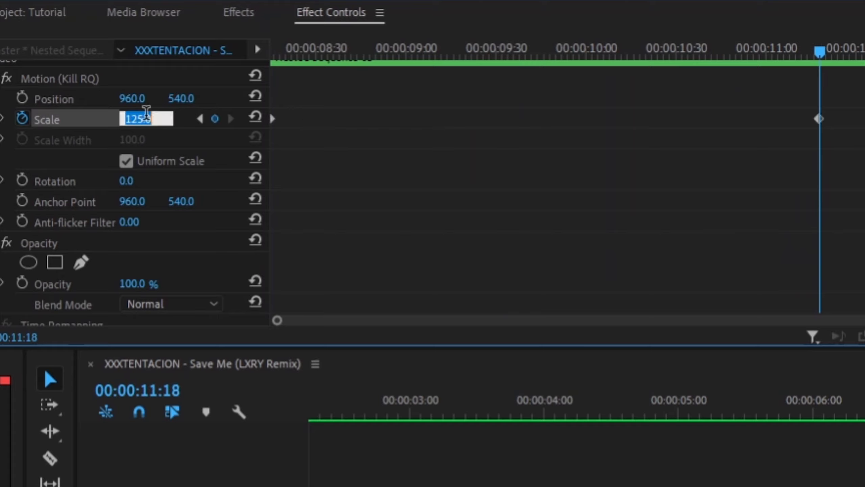
{"action": "type", "text": "100"}
{"action": "key", "text": "Return"}
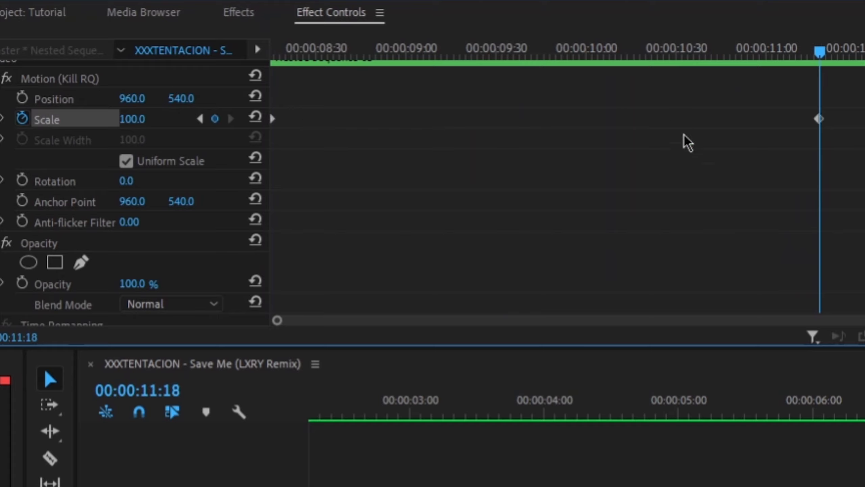
{"action": "left_click_drag", "start_coordinate": [848, 148], "coordinate": [249, 114]}
{"action": "left_click", "coordinate": [756, 320]}
{"action": "key", "text": "ctrl+s"}
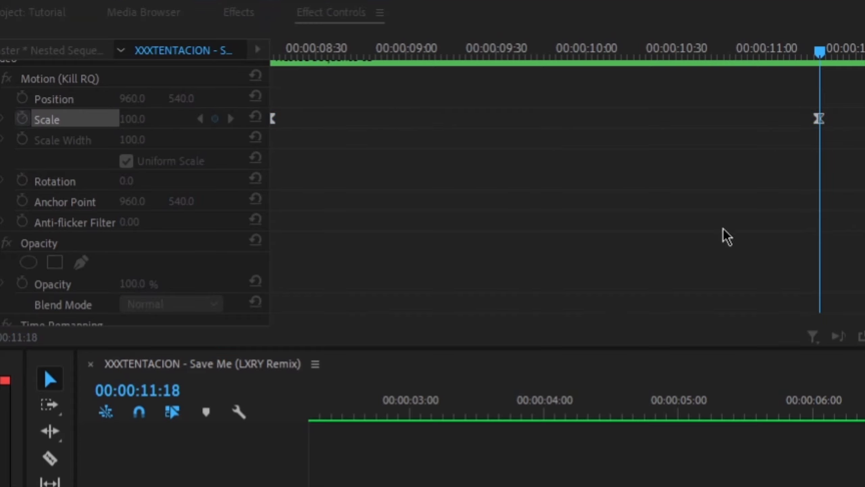
{"action": "left_click_drag", "start_coordinate": [844, 137], "coordinate": [267, 120]}
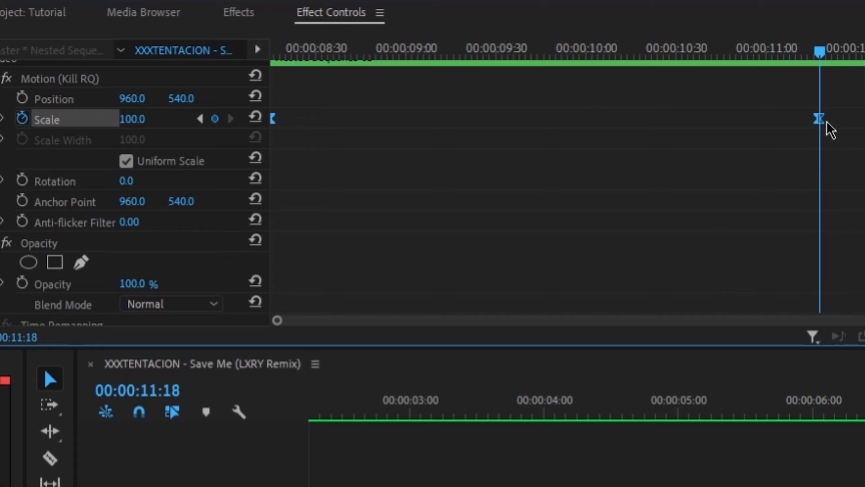
{"action": "left_click", "coordinate": [707, 258]}
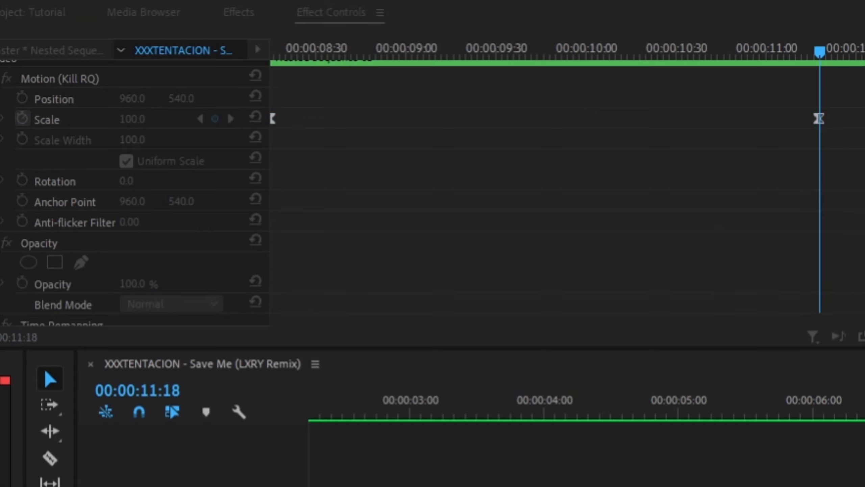